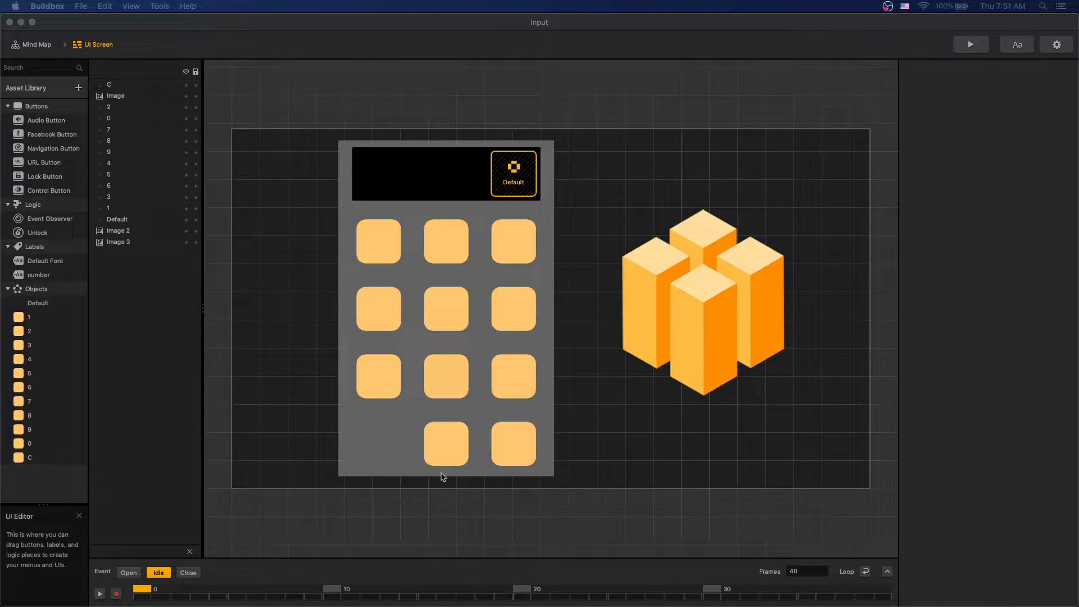
Duplicate the C object under the name ">" and rename the first dummy sprite in C's Sprite Editor to numbers
{"action": "left_click", "coordinate": [45, 458]}
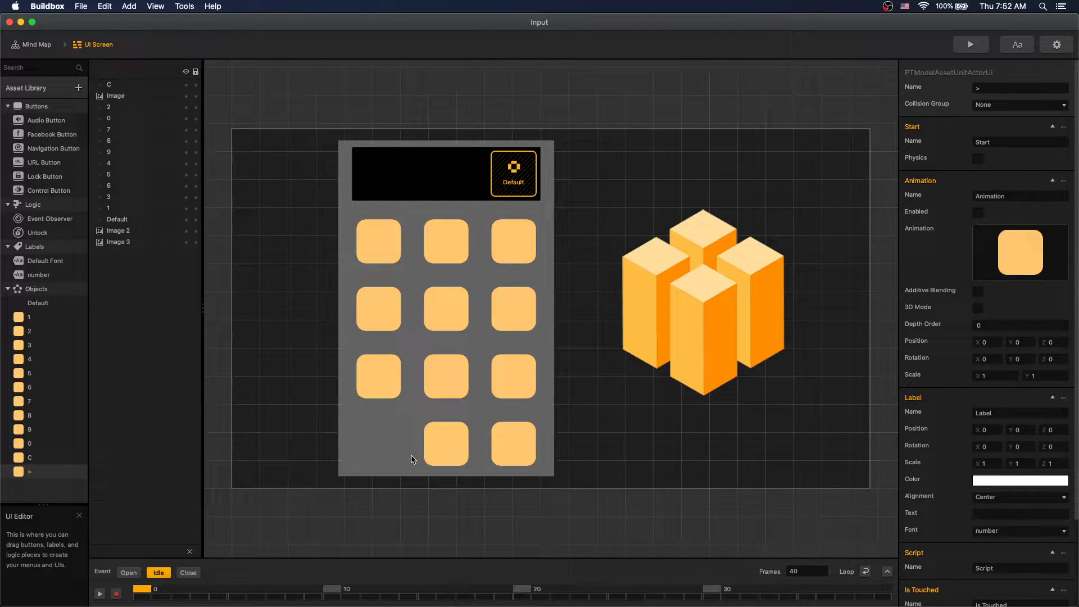
{"action": "left_click", "coordinate": [59, 459]}
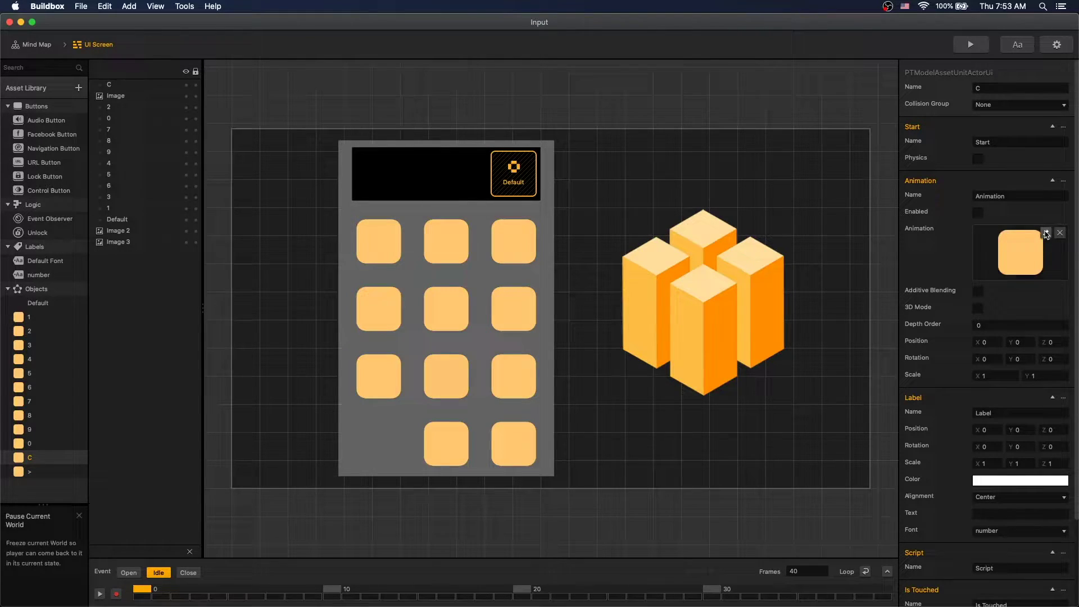
{"action": "double_click", "coordinate": [59, 459]}
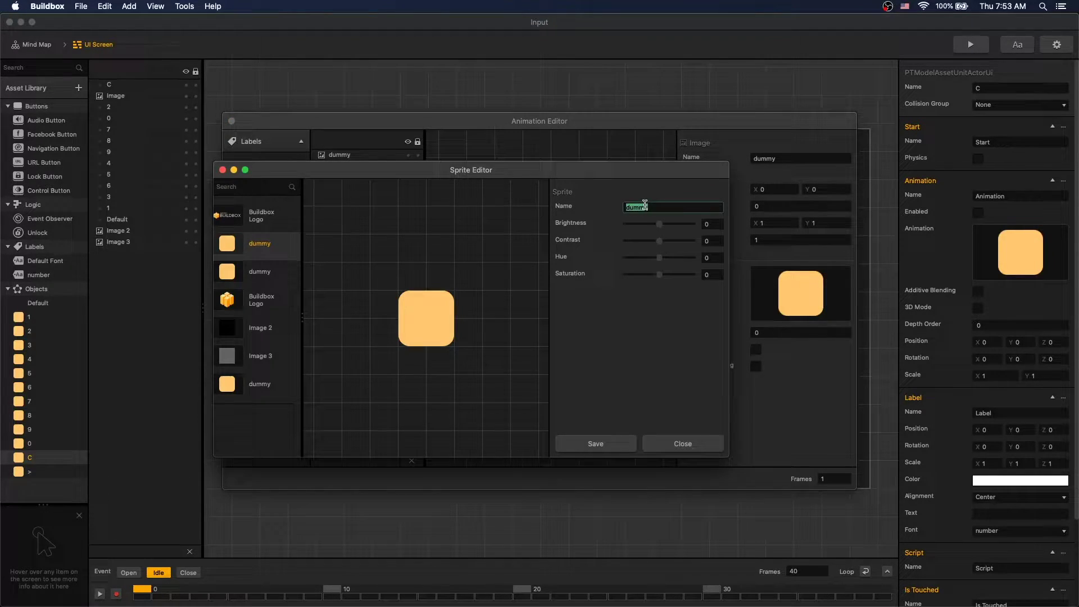
{"action": "type", "text": "numbers"}
Rename C's second dummy sprite to red, recolour it with brightness -3 and contrast about -0.24, and save it
{"action": "left_click", "coordinate": [281, 271]}
{"action": "key", "text": "BackSpace"}
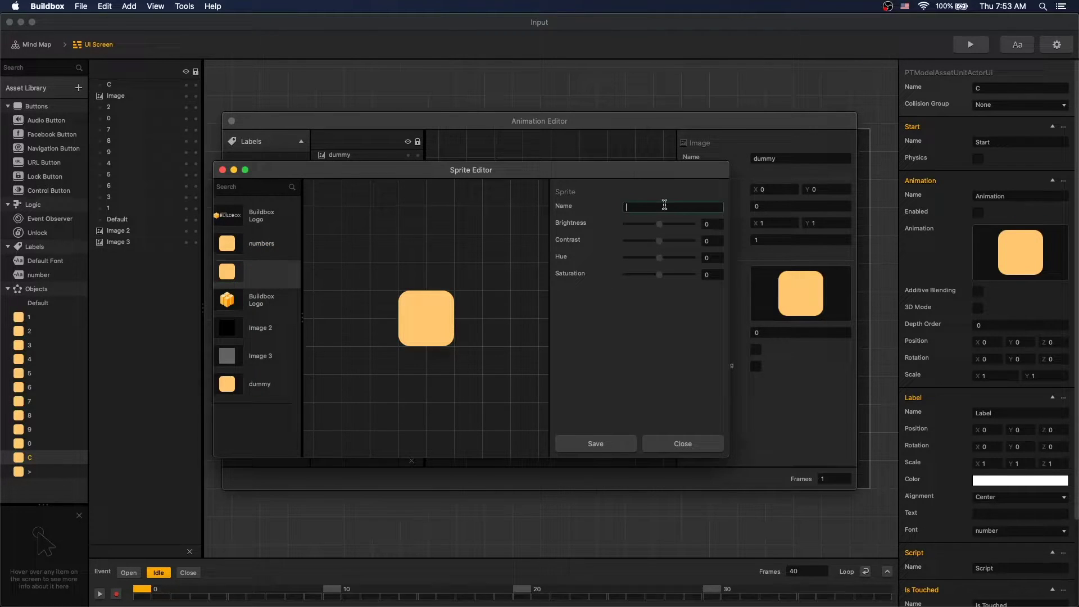
{"action": "type", "text": "red"}
{"action": "left_click_drag", "start_coordinate": [659, 223], "coordinate": [655, 246]}
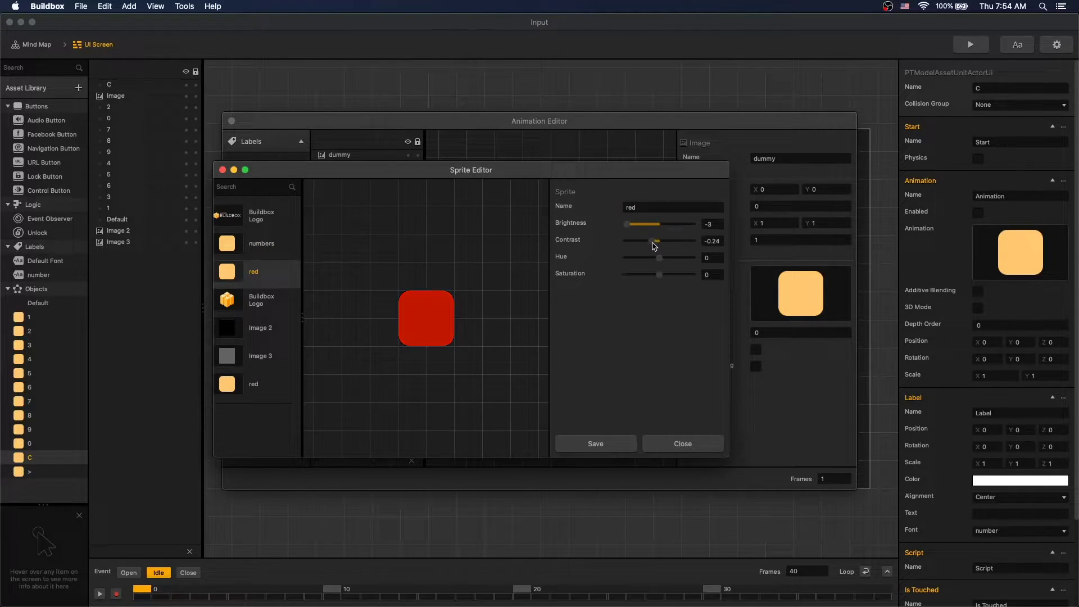
{"action": "left_click", "coordinate": [592, 443]}
{"action": "left_click", "coordinate": [232, 121]}
Align the C key beneath the 7 key by copying 7's X position, and place the > key beside the 0 key
{"action": "left_click", "coordinate": [379, 376]}
{"action": "double_click", "coordinate": [1010, 102]}
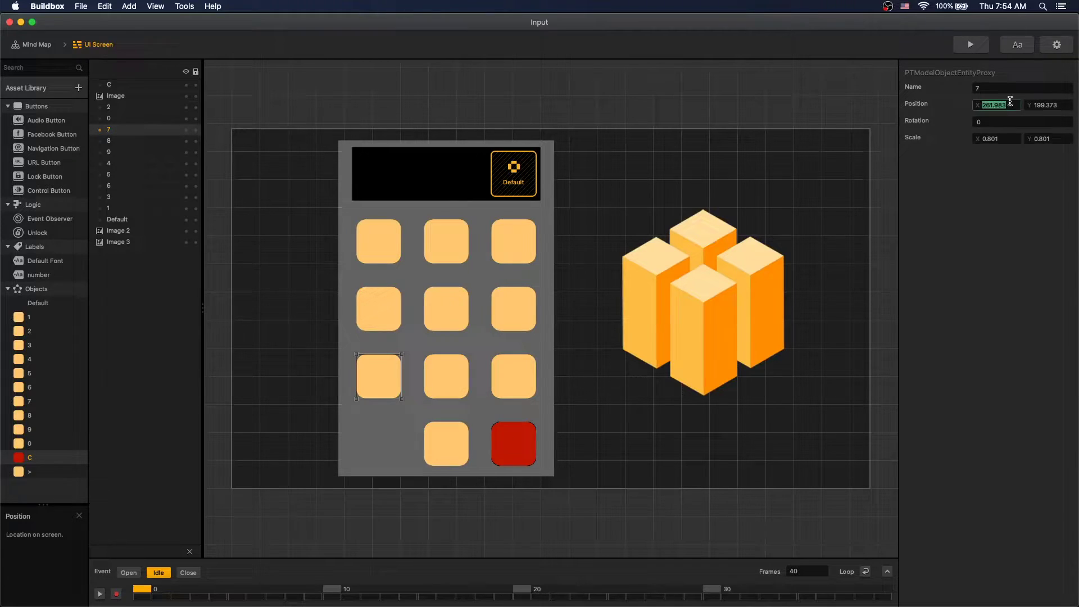
{"action": "left_click", "coordinate": [515, 439]}
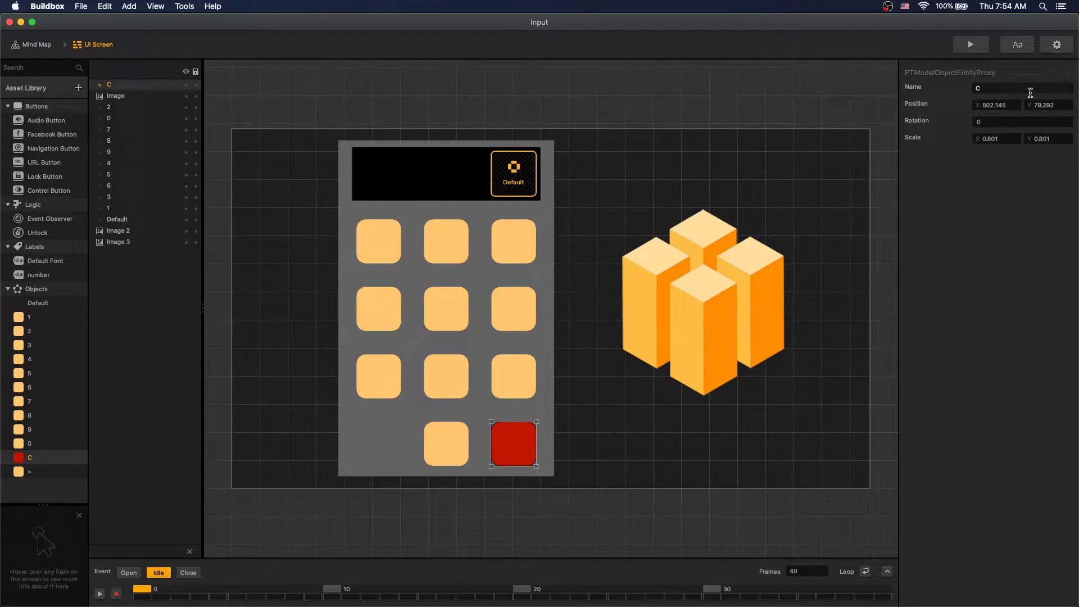
{"action": "double_click", "coordinate": [1008, 104]}
{"action": "key", "text": "super+v"}
{"action": "left_click_drag", "start_coordinate": [17, 472], "coordinate": [497, 436]}
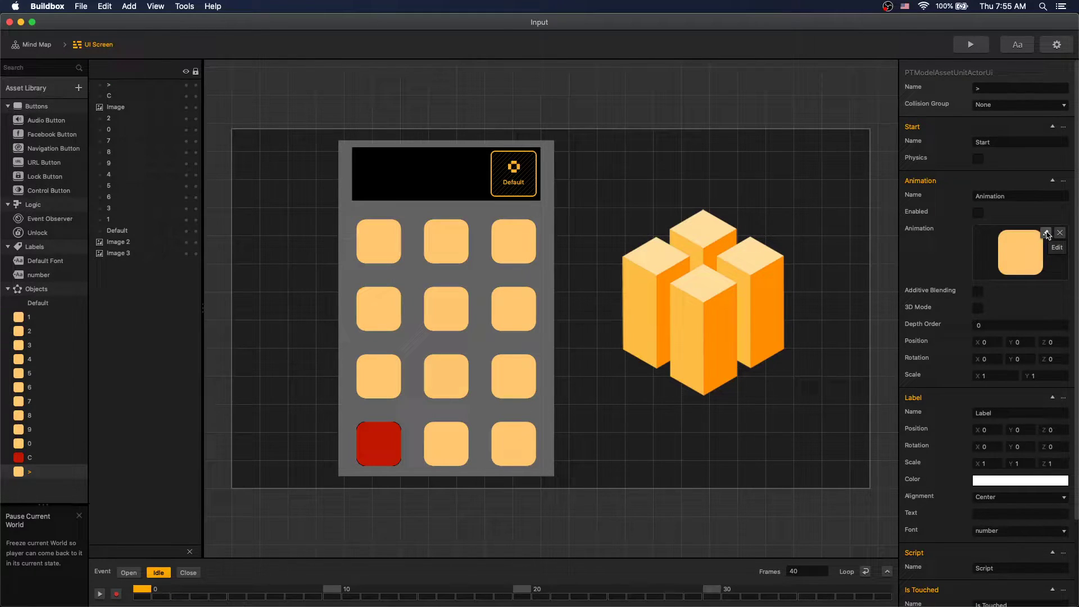
Rename the > object's dummy sprite to green, lower its brightness, adjust its hue to turn it green, and save it
{"action": "left_click", "coordinate": [1046, 234]}
{"action": "left_click", "coordinate": [828, 275]}
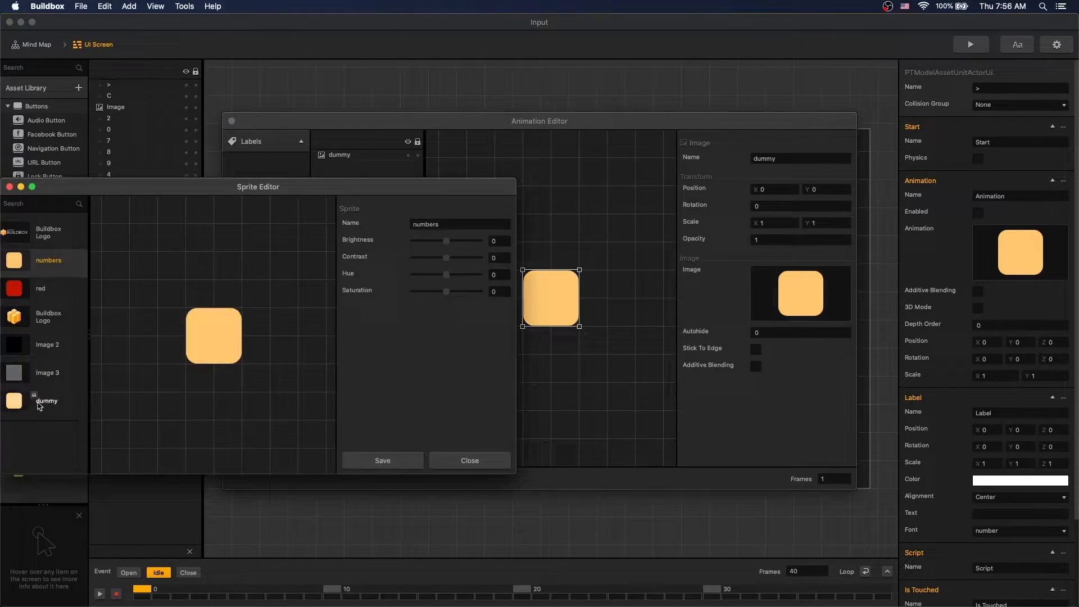
{"action": "left_click", "coordinate": [39, 404]}
{"action": "double_click", "coordinate": [427, 227]}
{"action": "type", "text": "green"}
{"action": "left_click_drag", "start_coordinate": [446, 241], "coordinate": [413, 241]}
{"action": "left_click_drag", "start_coordinate": [446, 275], "coordinate": [433, 258]}
{"action": "left_click", "coordinate": [380, 462]}
{"action": "left_click", "coordinate": [231, 121]}
Preview the keypad with its coloured C and > keys, and close the preview
{"action": "left_click", "coordinate": [970, 44]}
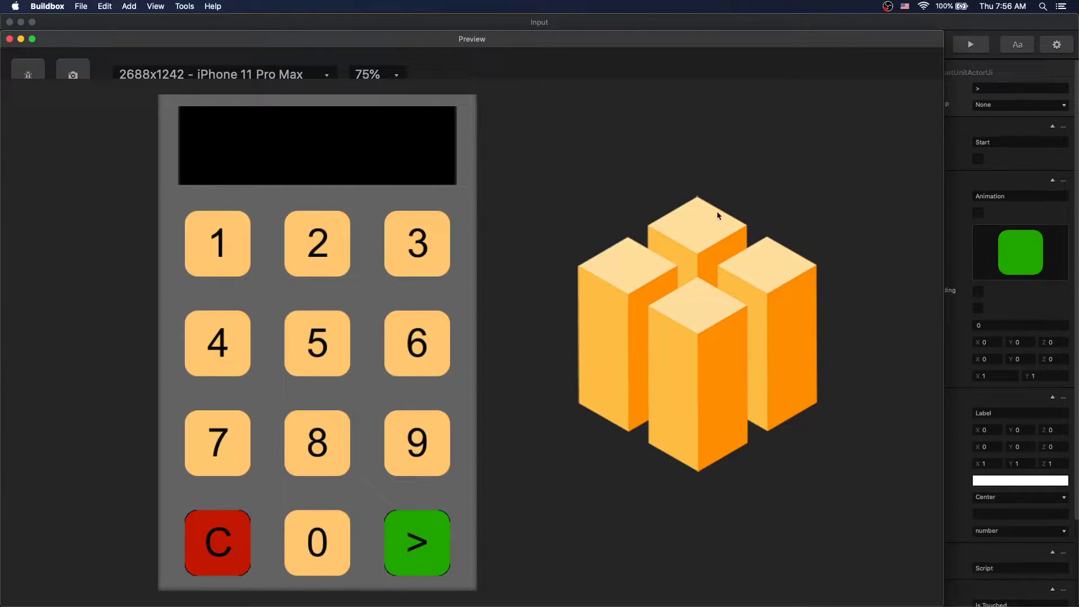
{"action": "left_click", "coordinate": [10, 39]}
Rename the Default object in the asset library to Display
{"action": "left_click", "coordinate": [43, 317]}
{"action": "left_click", "coordinate": [47, 310]}
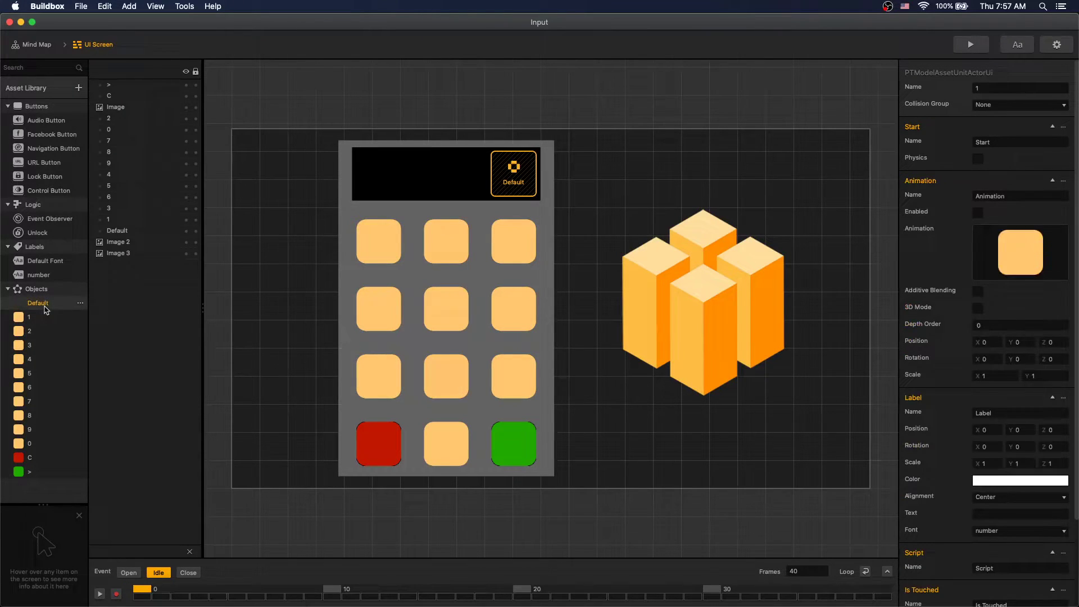
{"action": "double_click", "coordinate": [982, 88]}
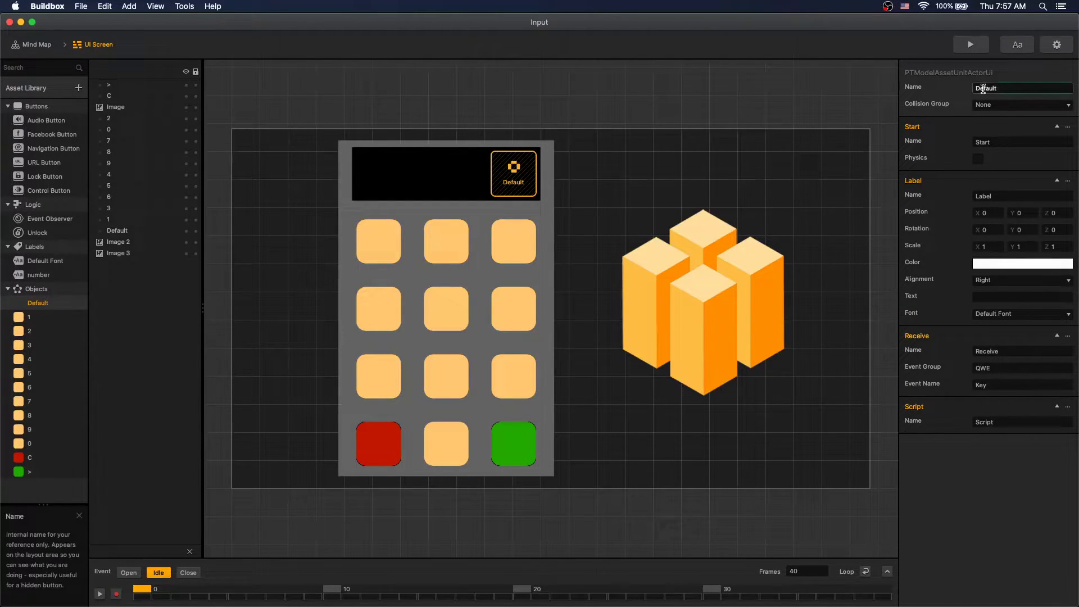
{"action": "type", "text": "Display"}
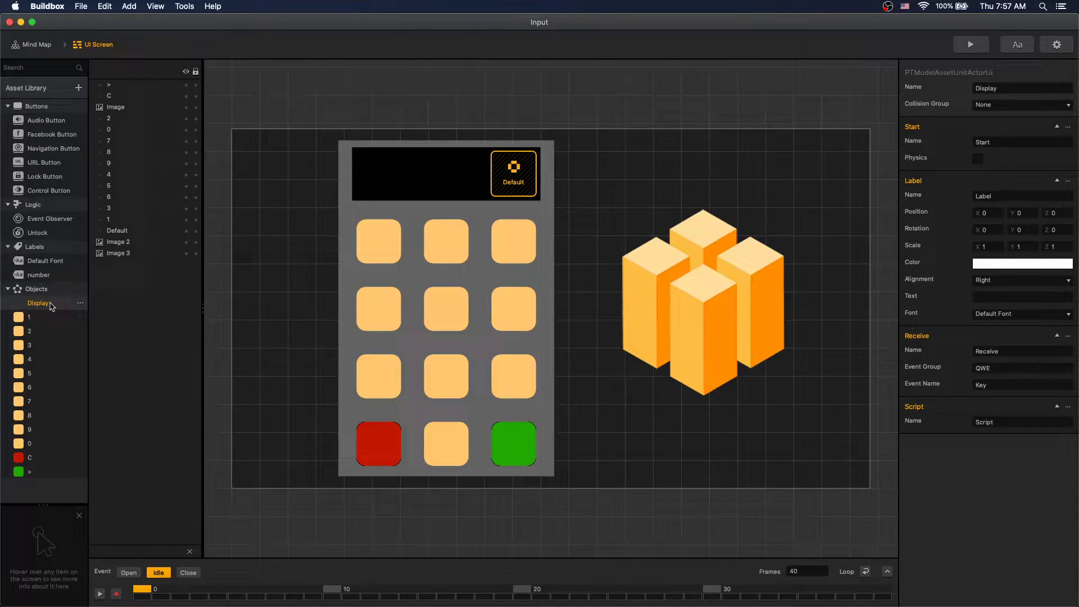
Duplicate the Label node in the Display object's node map and connect the copy to Start's Created output
{"action": "double_click", "coordinate": [53, 304]}
{"action": "left_click", "coordinate": [515, 254]}
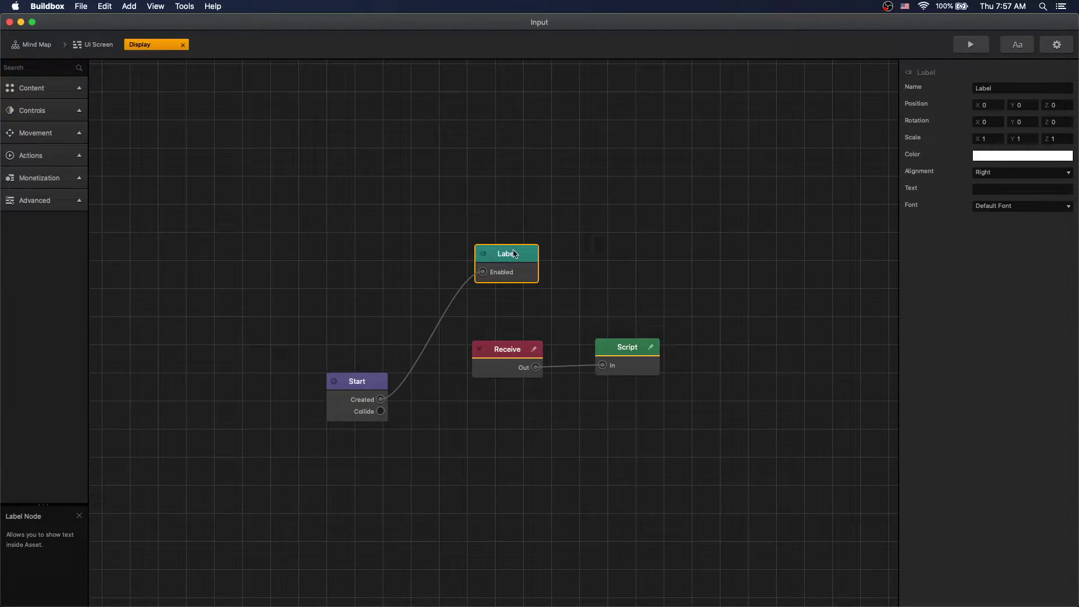
{"action": "key", "text": "super+d"}
{"action": "left_click_drag", "start_coordinate": [581, 253], "coordinate": [577, 252]}
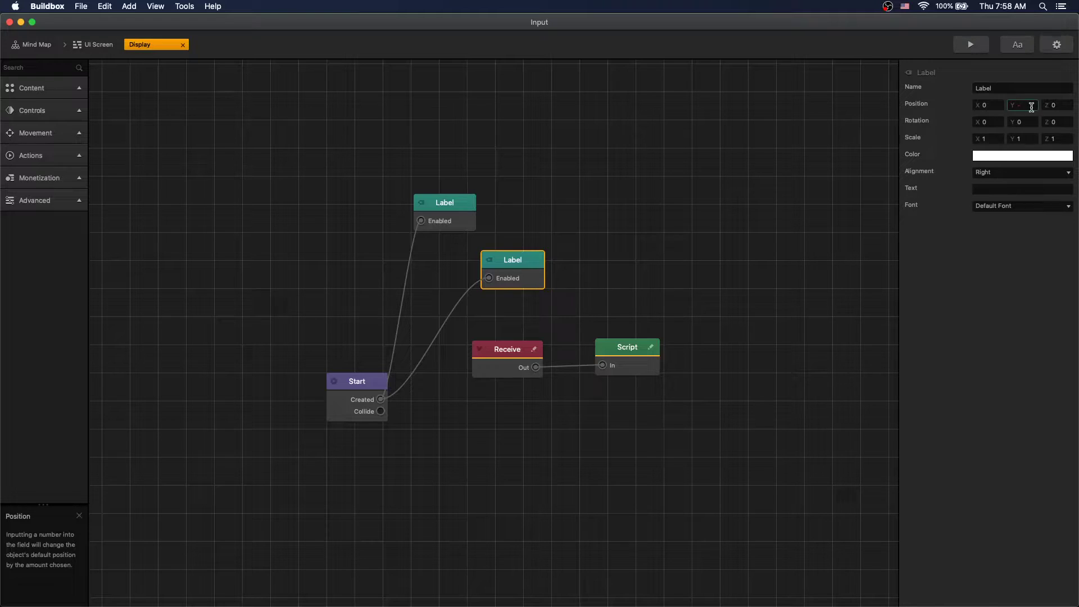
Set the original label's Y position to -0.5, and name the copy Problem with Y position 0.5 and text "1+1="
{"action": "left_click", "coordinate": [983, 88]}
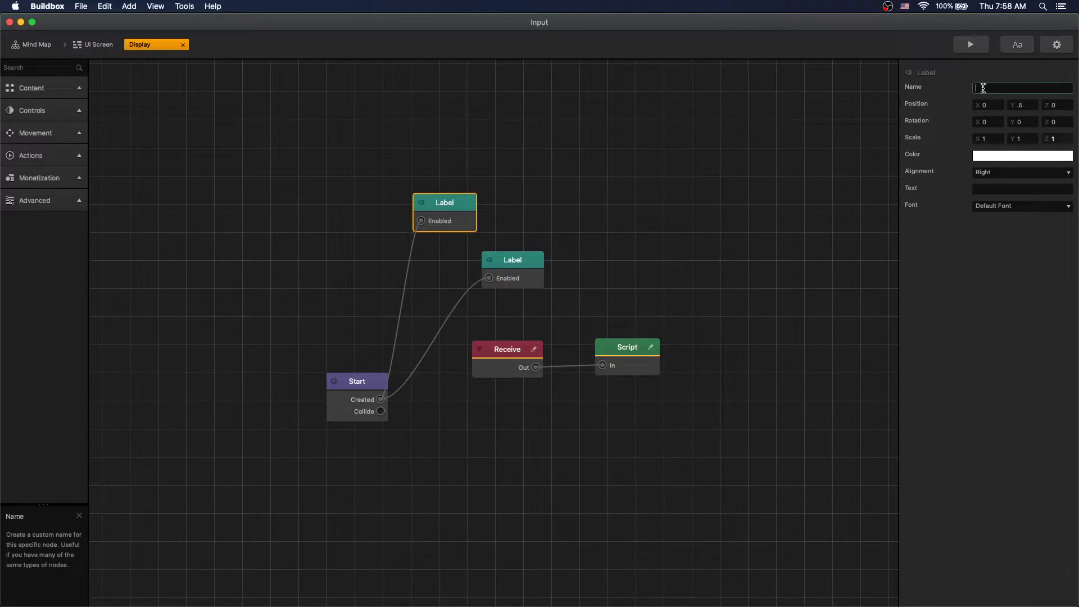
{"action": "type", "text": "Problem"}
{"action": "left_click", "coordinate": [993, 188]}
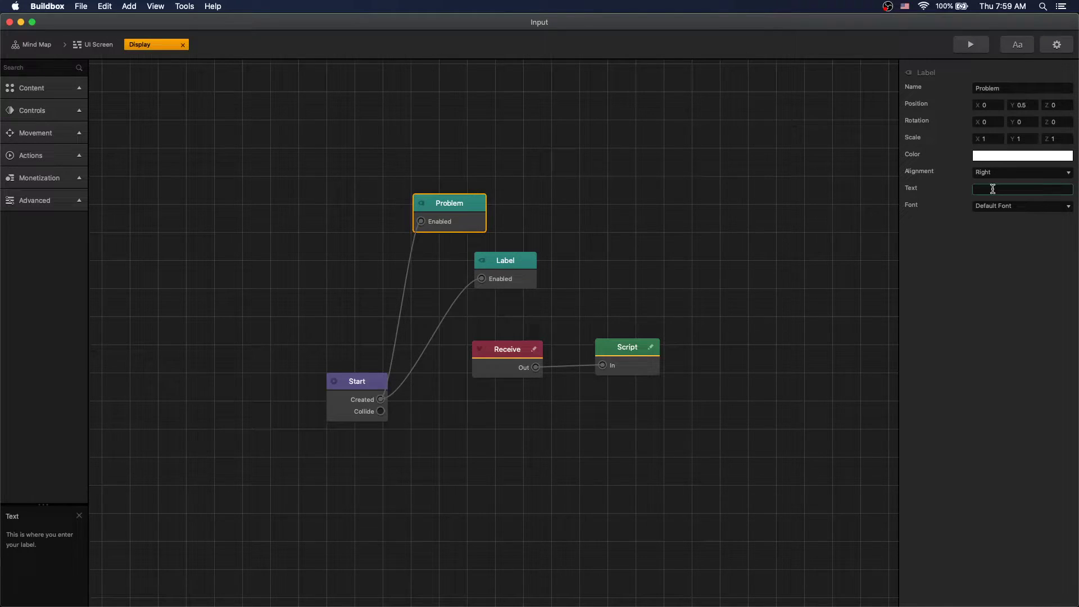
{"action": "type", "text": "1"}
{"action": "type", "text": "+1="}
Preview the keypad and test the display by entering 5, 6, 3 and repeated > keys
{"action": "left_click", "coordinate": [970, 45]}
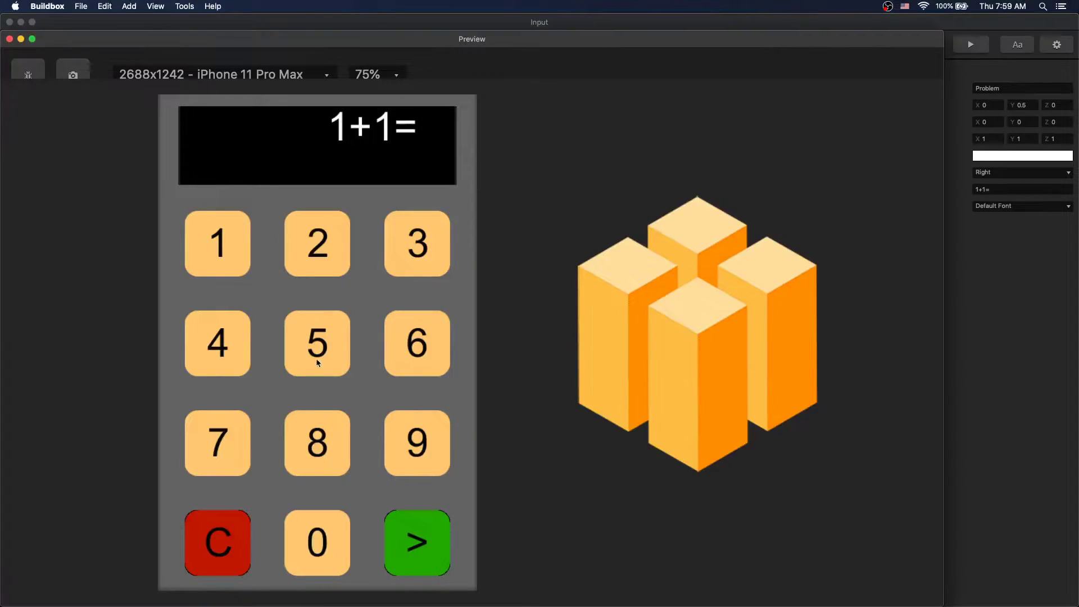
{"action": "left_click", "coordinate": [316, 360]}
{"action": "left_click", "coordinate": [431, 349]}
{"action": "left_click", "coordinate": [421, 274]}
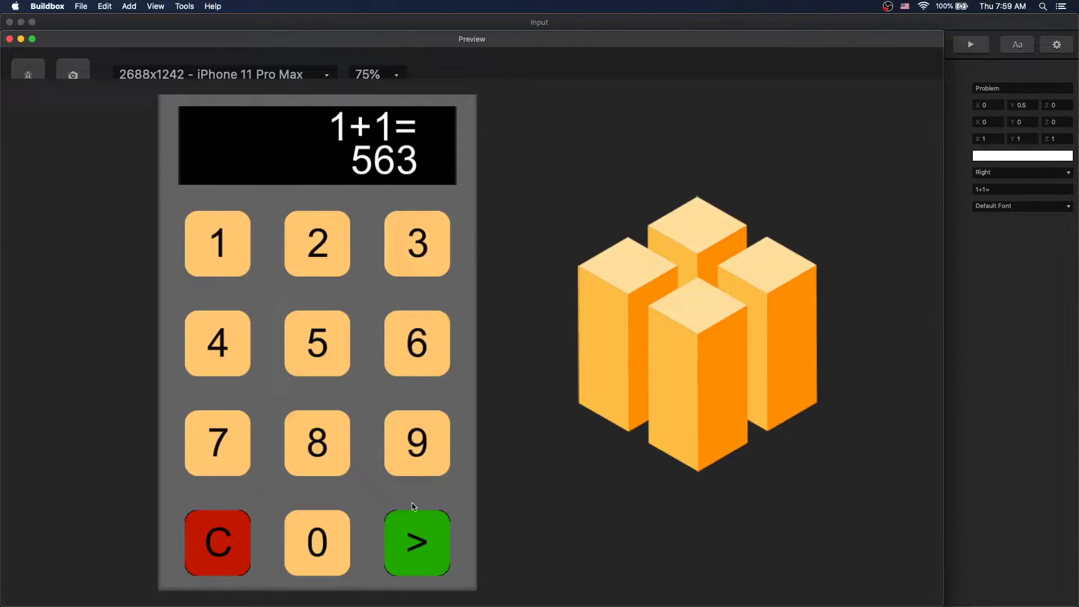
{"action": "left_click", "coordinate": [416, 541]}
{"action": "left_click", "coordinate": [416, 541]}
{"action": "left_click", "coordinate": [415, 541]}
{"action": "left_click", "coordinate": [416, 541]}
{"action": "left_click", "coordinate": [416, 541]}
{"action": "left_click", "coordinate": [416, 541]}
{"action": "left_click", "coordinate": [416, 541]}
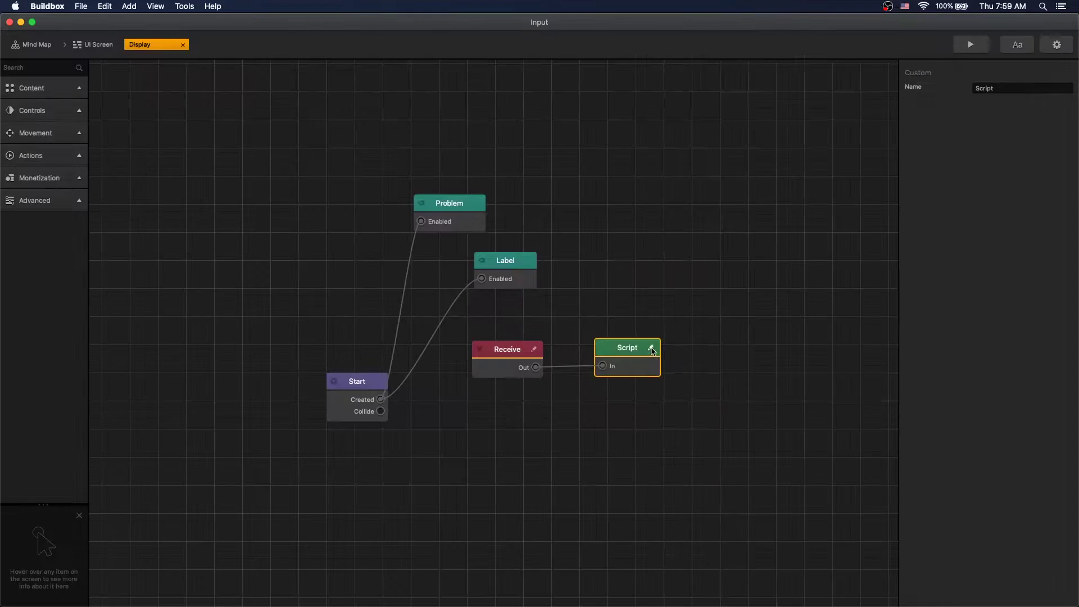
Add two outputs named Right and Wrong to the Display object's Script node
{"action": "left_click", "coordinate": [652, 349]}
{"action": "left_click", "coordinate": [645, 378]}
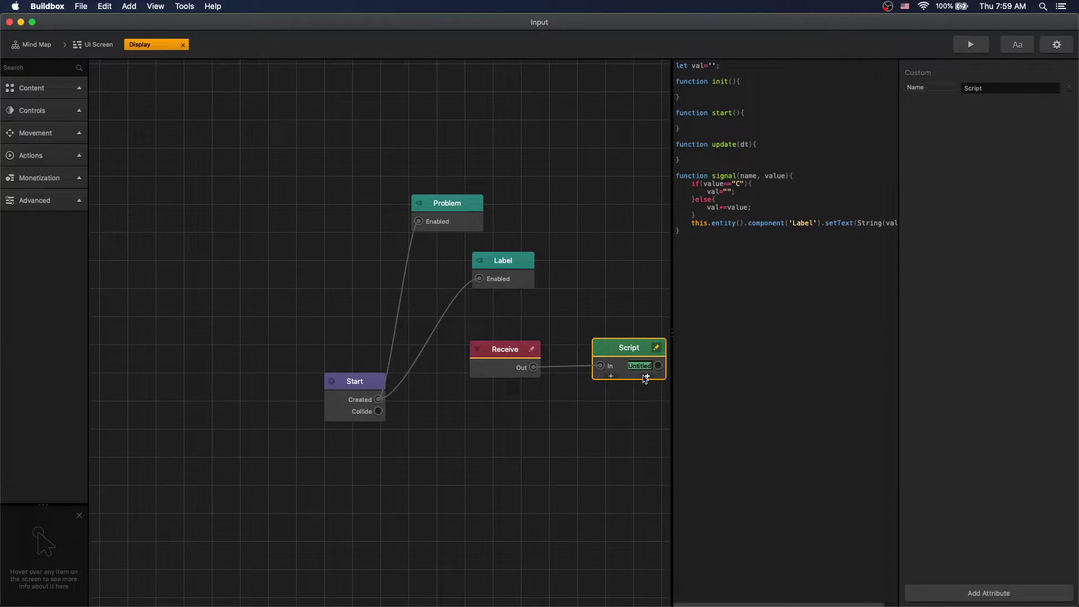
{"action": "type", "text": "Right"}
{"action": "left_click", "coordinate": [646, 376]}
{"action": "type", "text": "v"}
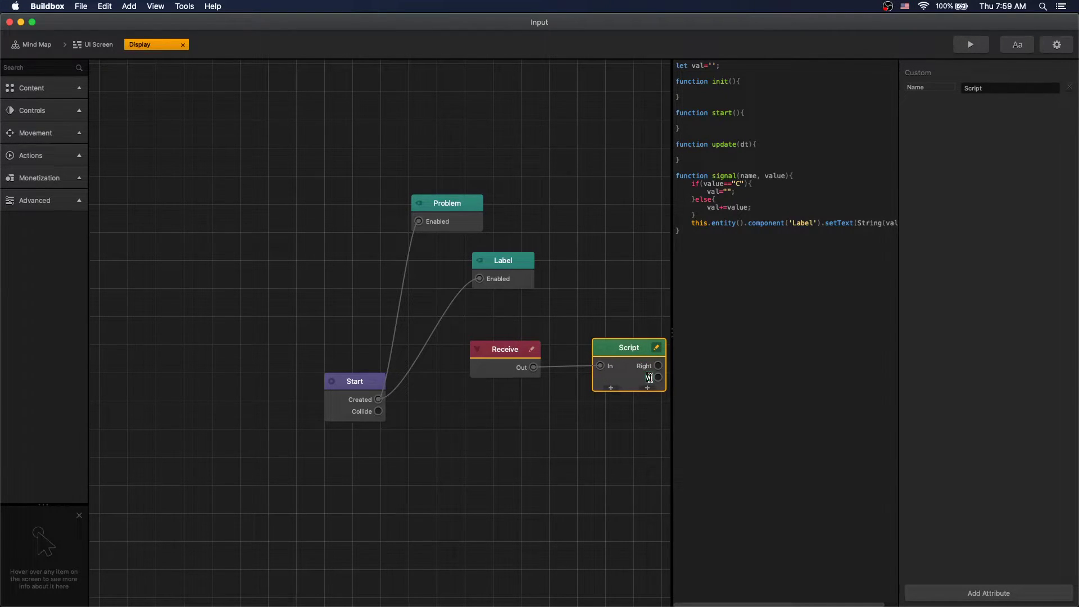
{"action": "type", "text": "rong"}
{"action": "key", "text": "Return"}
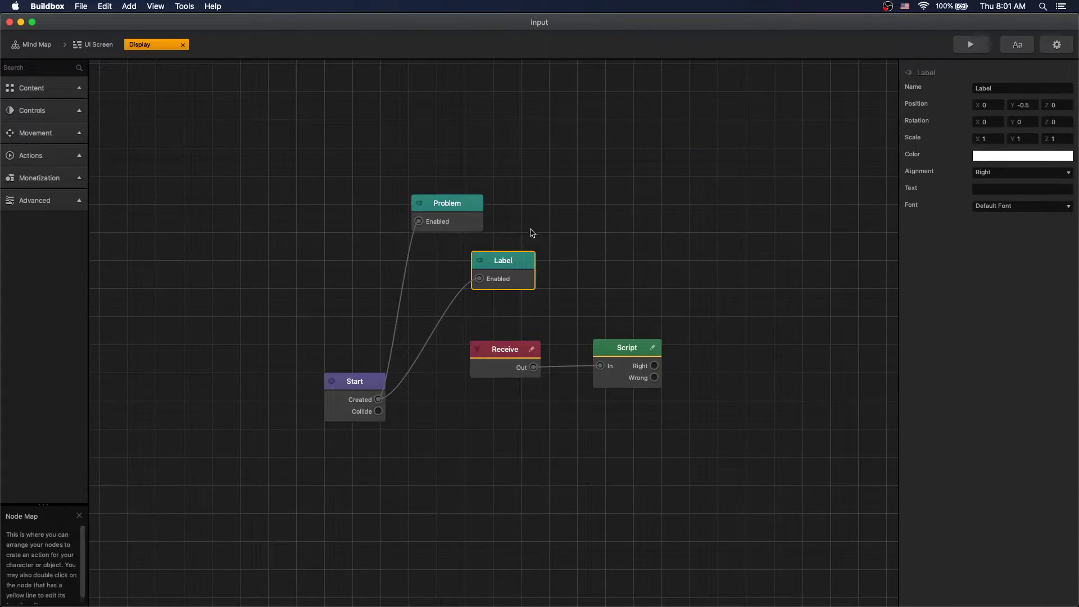
{"action": "left_click", "coordinate": [532, 234]}
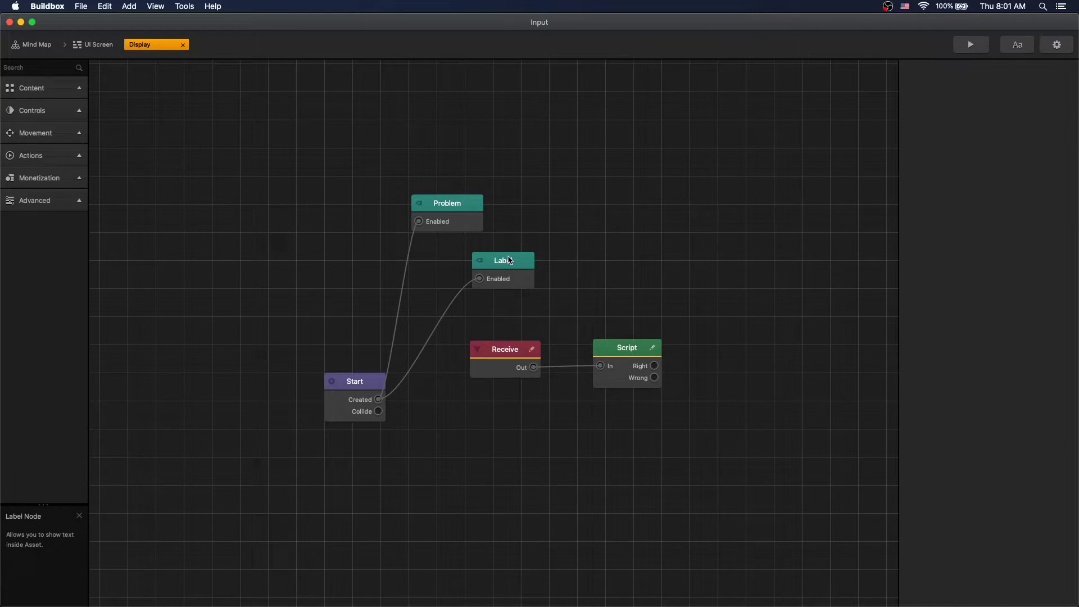
Duplicate the Label node, set the copy's text to X and colour to red, and name it Wrong
{"action": "left_click", "coordinate": [509, 260]}
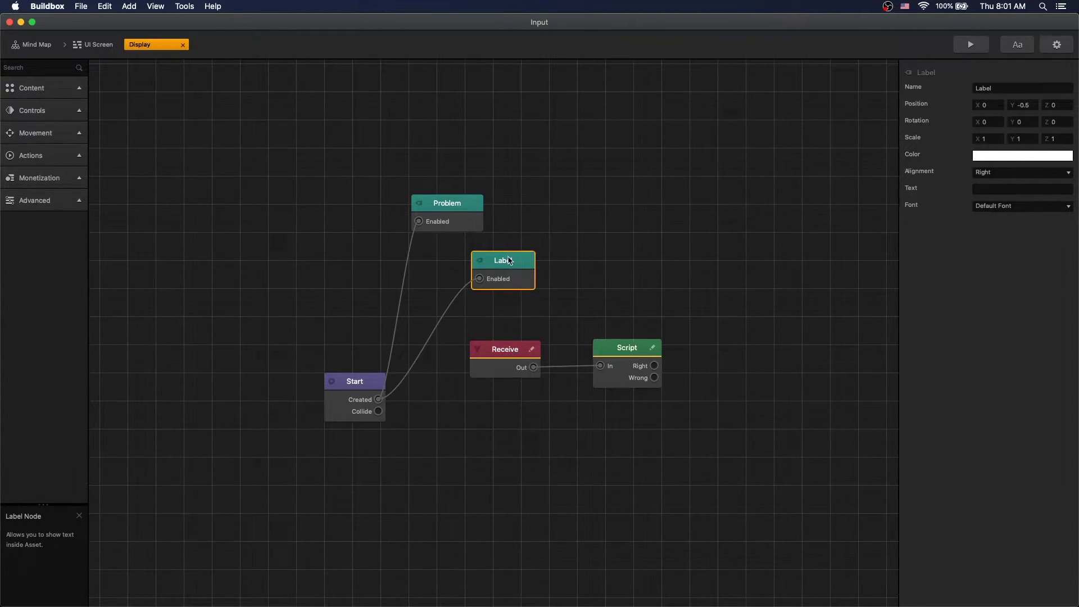
{"action": "key", "text": "super+d"}
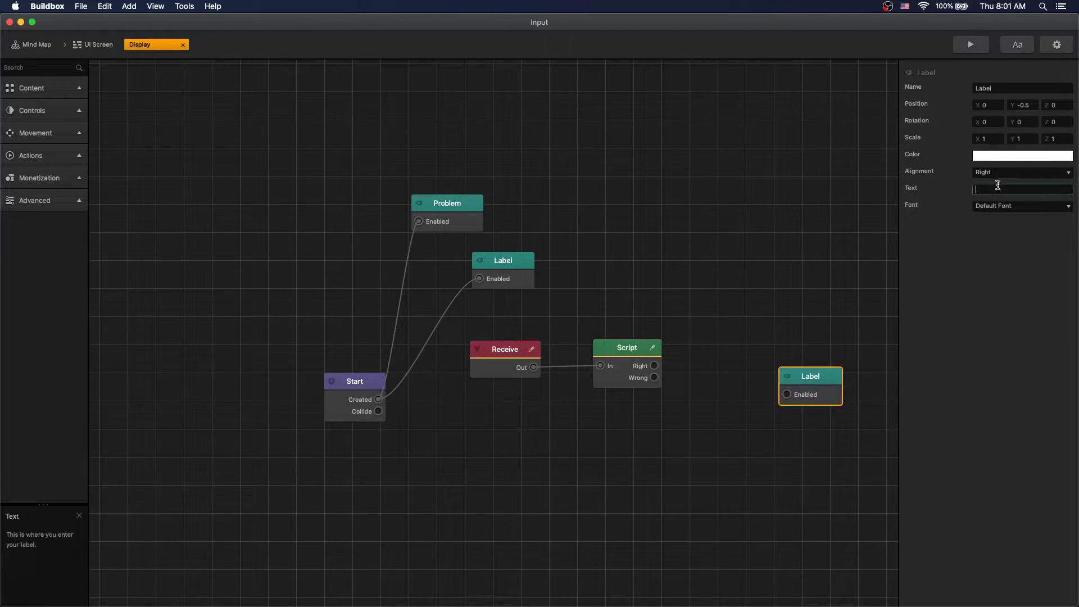
{"action": "left_click", "coordinate": [1023, 156]}
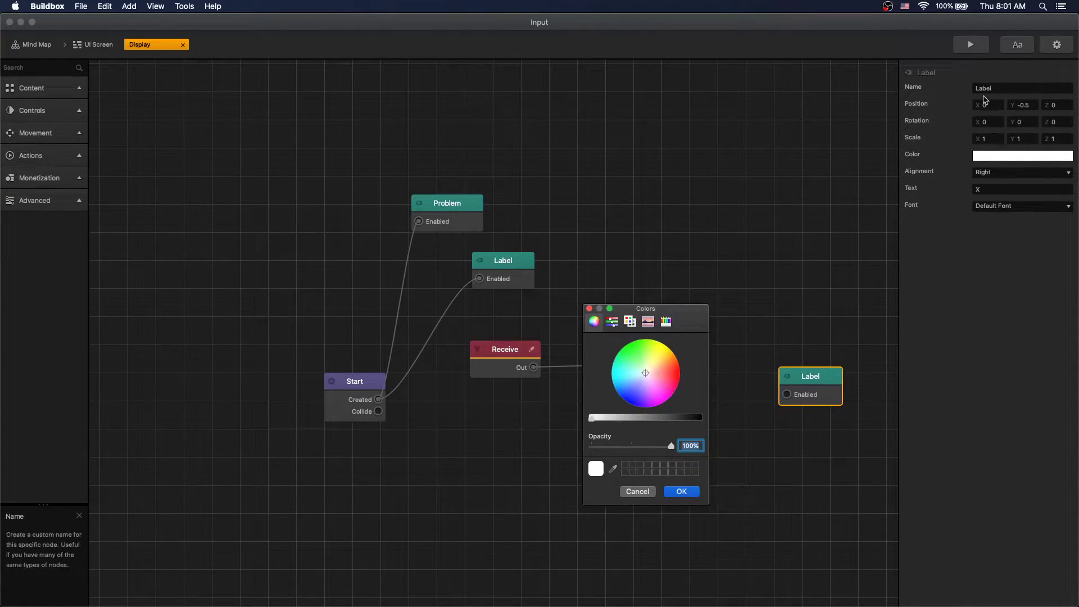
{"action": "left_click", "coordinate": [678, 371]}
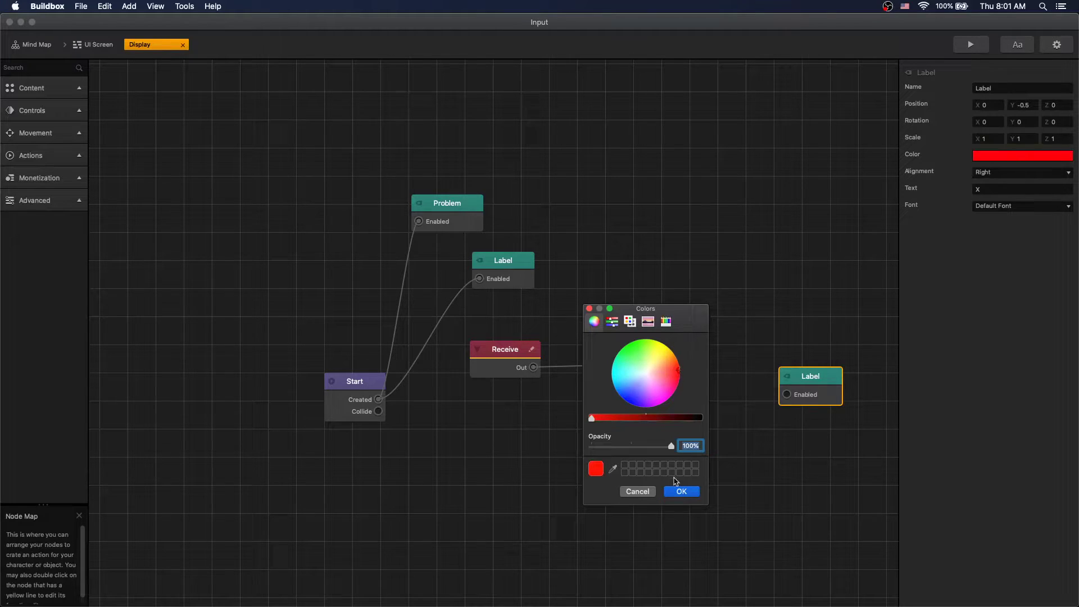
{"action": "left_click", "coordinate": [681, 491]}
{"action": "left_click", "coordinate": [988, 87]}
{"action": "type", "text": "W"}
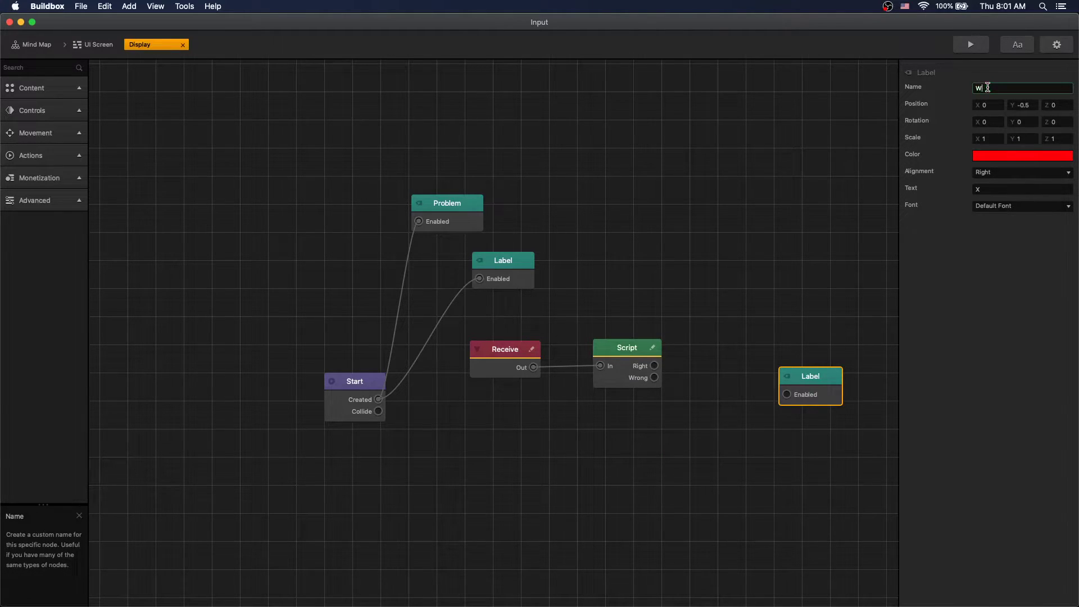
{"action": "type", "text": "r"}
{"action": "type", "text": "ong"}
Add a State Machine node beside the Wrong label with two states named off and on
{"action": "left_click", "coordinate": [36, 64]}
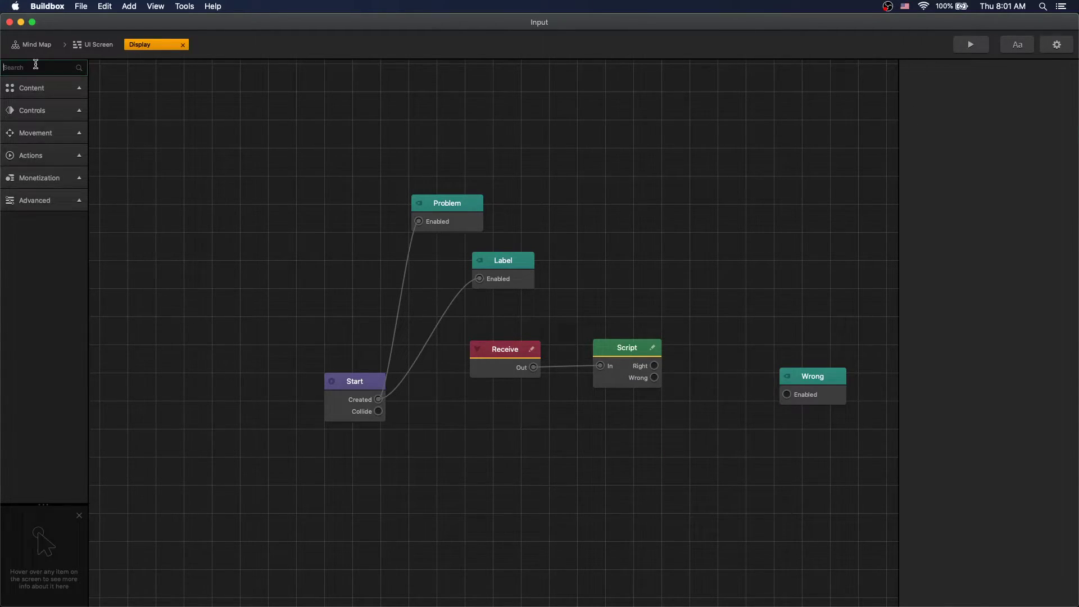
{"action": "type", "text": "sta"}
{"action": "left_click_drag", "start_coordinate": [48, 102], "coordinate": [729, 414]}
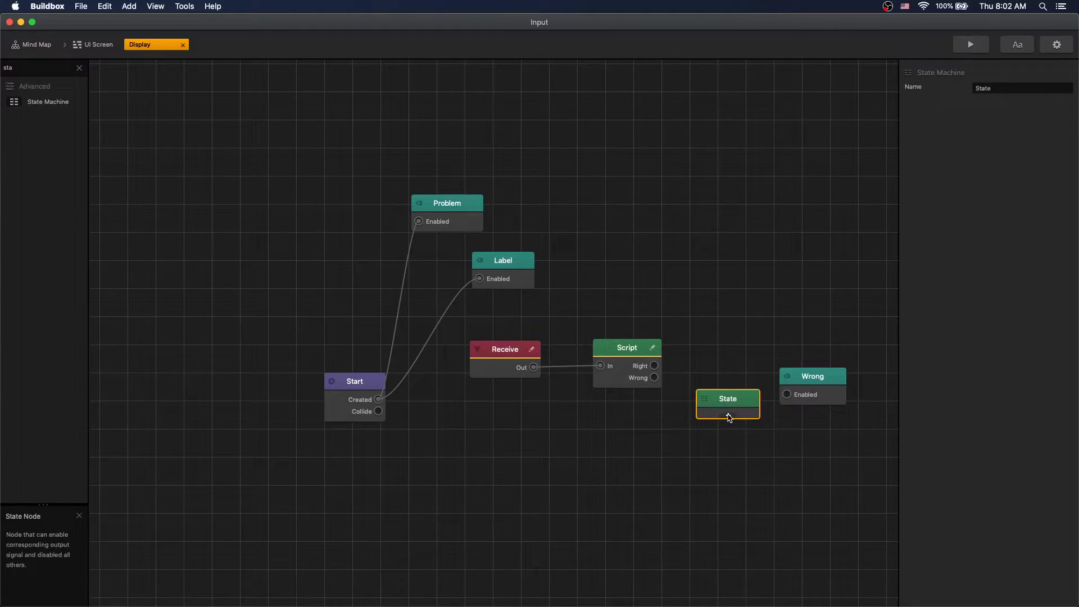
{"action": "left_click", "coordinate": [732, 427]}
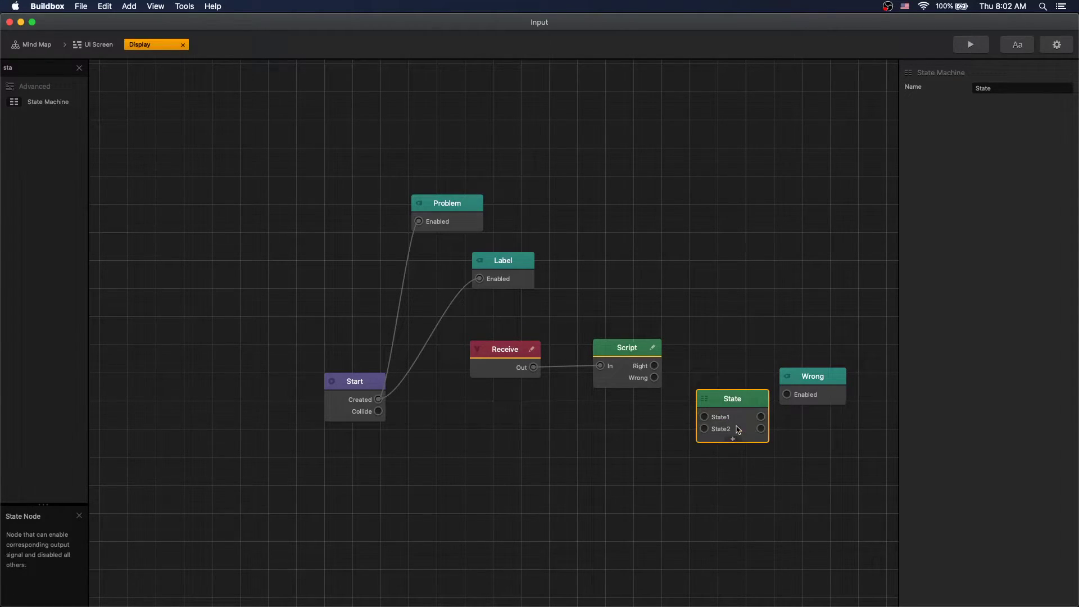
{"action": "double_click", "coordinate": [721, 417]}
{"action": "type", "text": "d"}
{"action": "type", "text": "ff"}
{"action": "double_click", "coordinate": [721, 428]}
{"action": "type", "text": "on"}
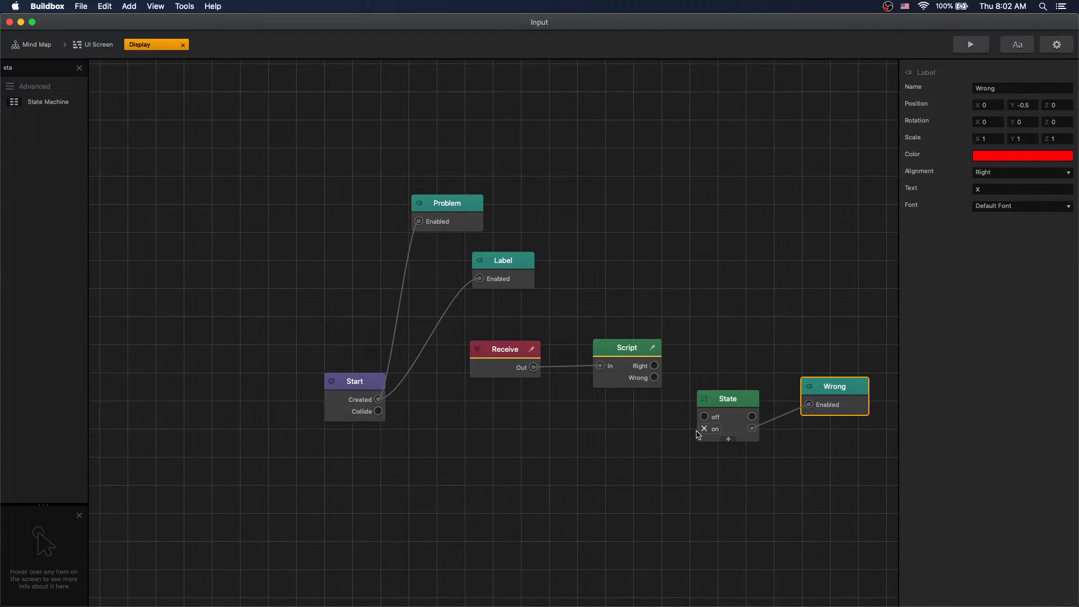
Connect the Script's Wrong output to the on state, with the on state's output wired to the Wrong label
{"action": "left_click", "coordinate": [655, 382]}
{"action": "left_click_drag", "start_coordinate": [655, 382], "coordinate": [706, 429]}
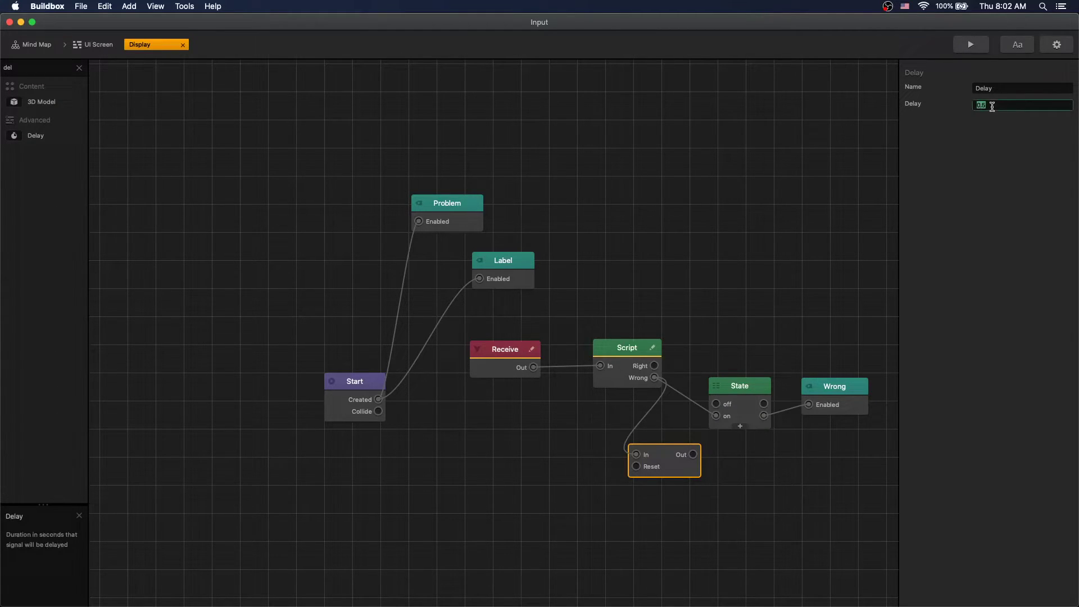
Feed a new Delay node from the Script's Wrong output, set it to 1 second, and connect its output to the off state
{"action": "type", "text": "1"}
{"action": "key", "text": "Return"}
{"action": "left_click_drag", "start_coordinate": [692, 454], "coordinate": [716, 405]}
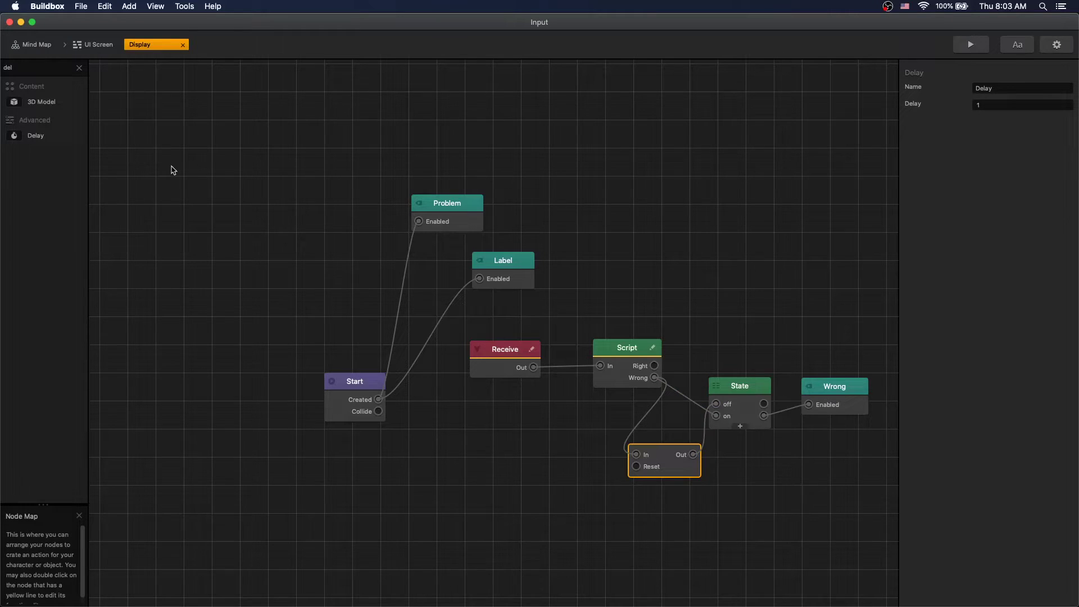
Add an Add Point node fed by the Script's Right output and set it to award Points instead of Coins
{"action": "double_click", "coordinate": [23, 68]}
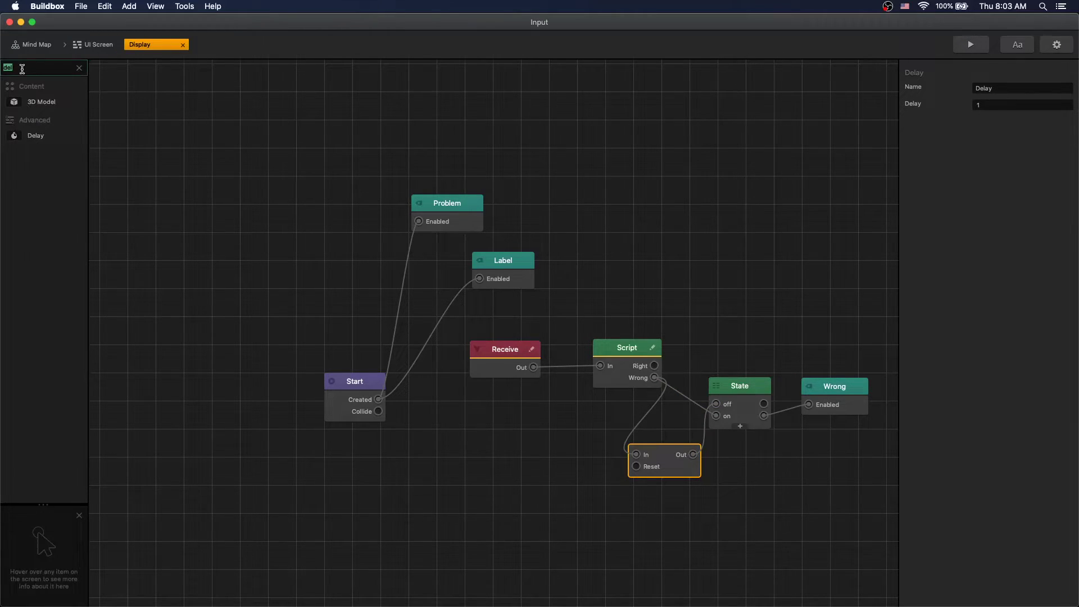
{"action": "type", "text": "ad"}
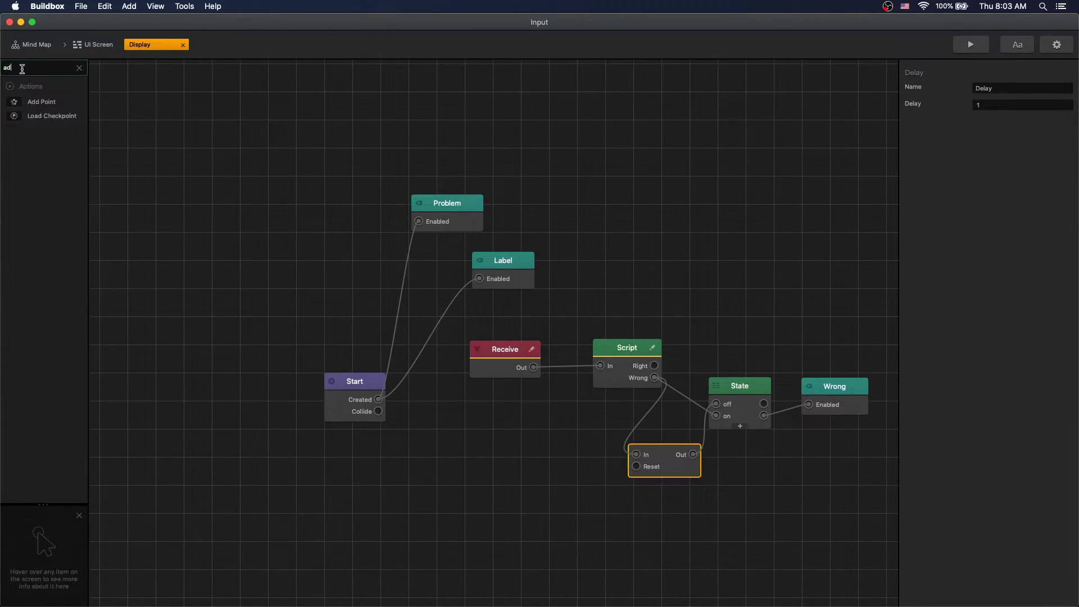
{"action": "left_click_drag", "start_coordinate": [41, 101], "coordinate": [766, 289]}
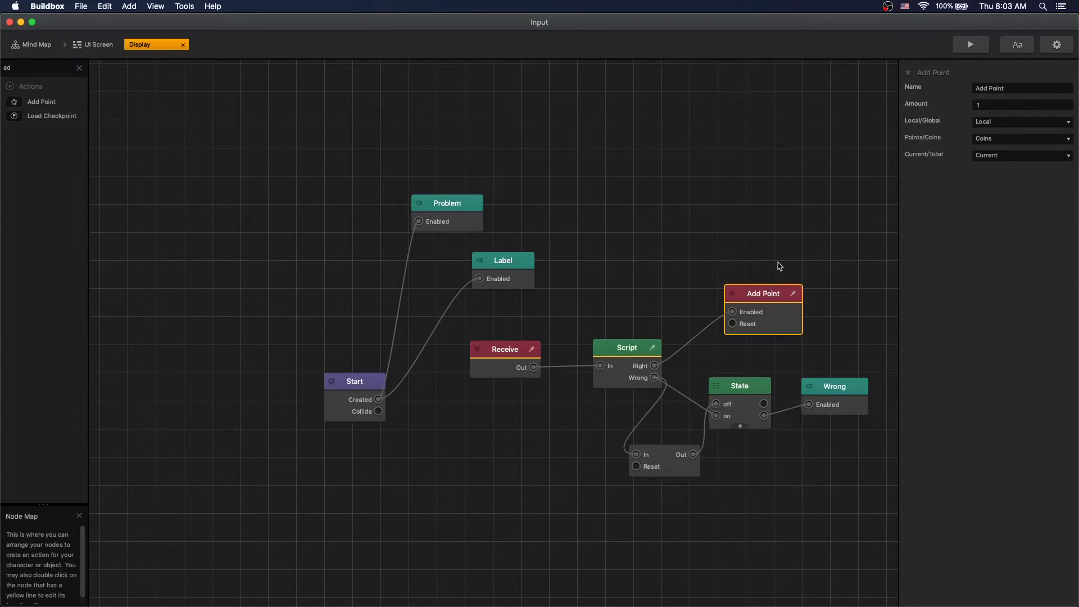
{"action": "left_click", "coordinate": [999, 138]}
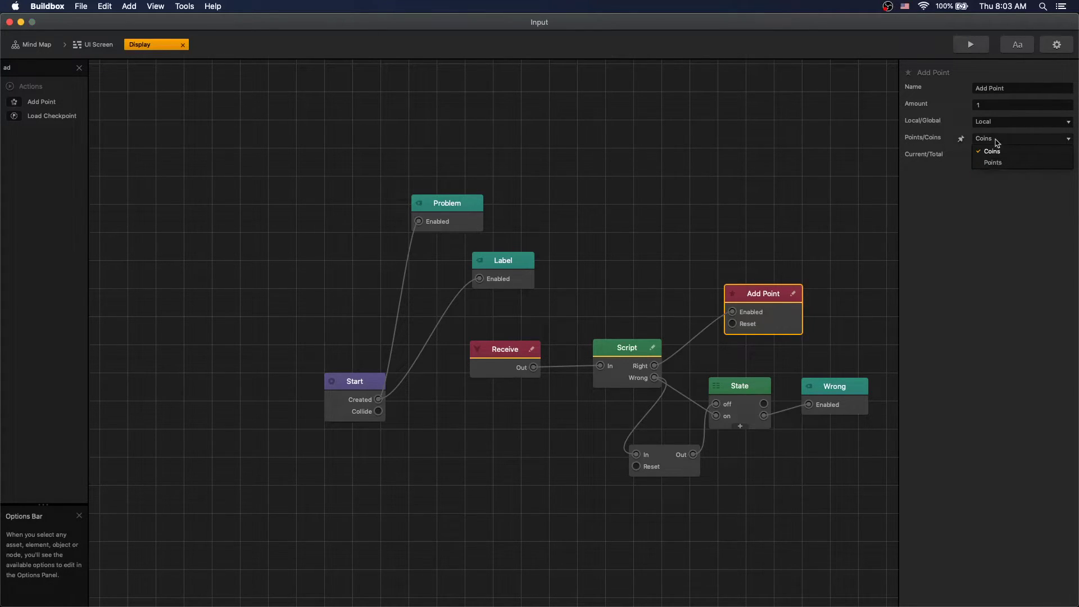
{"action": "left_click", "coordinate": [992, 162]}
{"action": "left_click", "coordinate": [275, 241]}
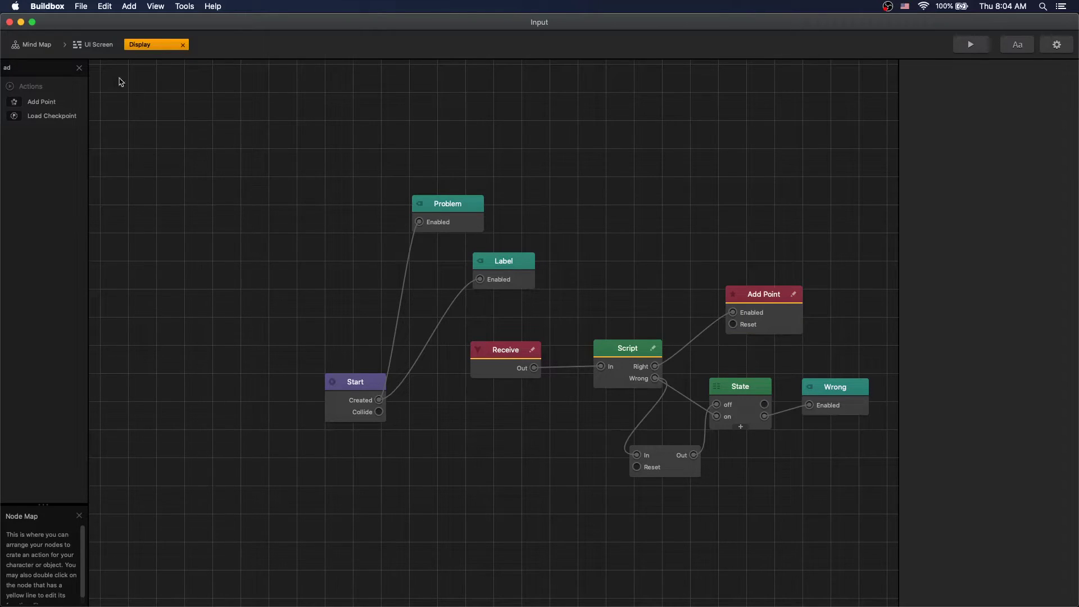
Place a Default Font label above the Buildbox logo on the UI Screen, showing Score with the Current amount
{"action": "left_click", "coordinate": [96, 44]}
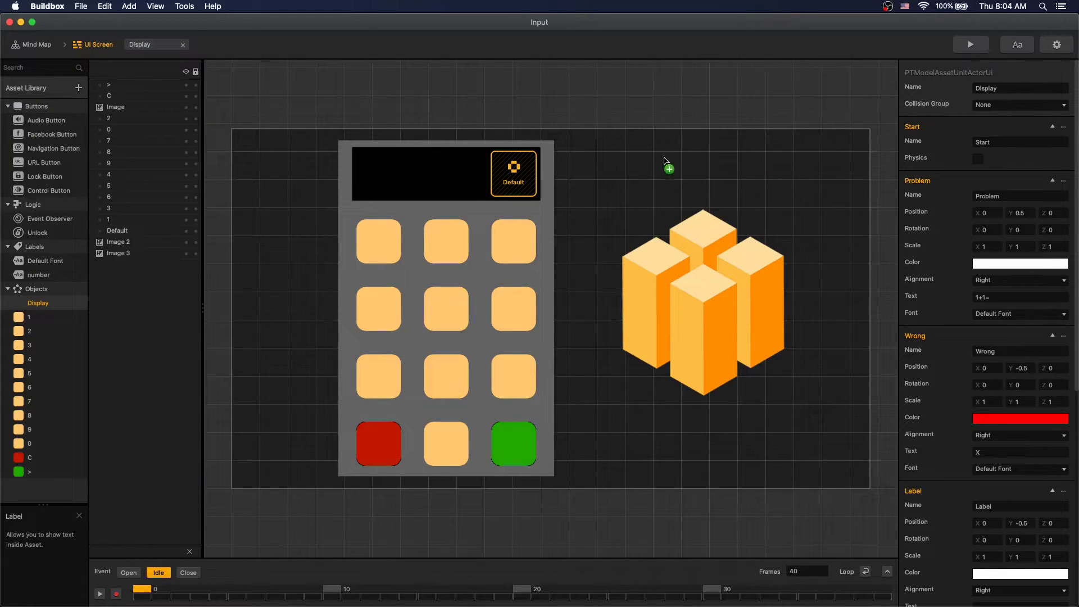
{"action": "left_click_drag", "start_coordinate": [665, 162], "coordinate": [638, 171]}
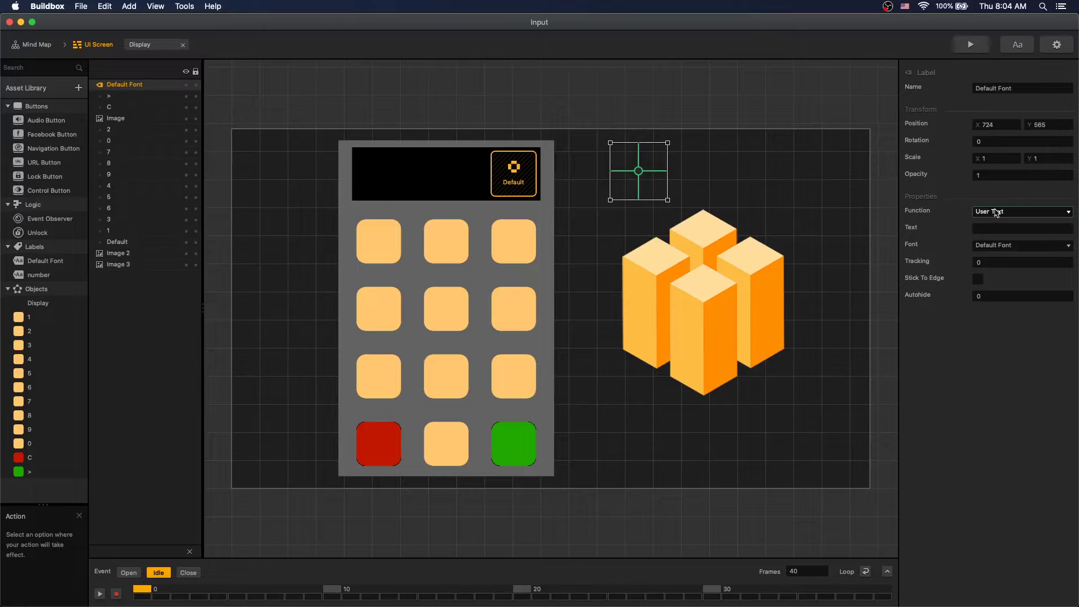
{"action": "left_click", "coordinate": [995, 211]}
{"action": "left_click", "coordinate": [995, 235]}
{"action": "left_click", "coordinate": [993, 262]}
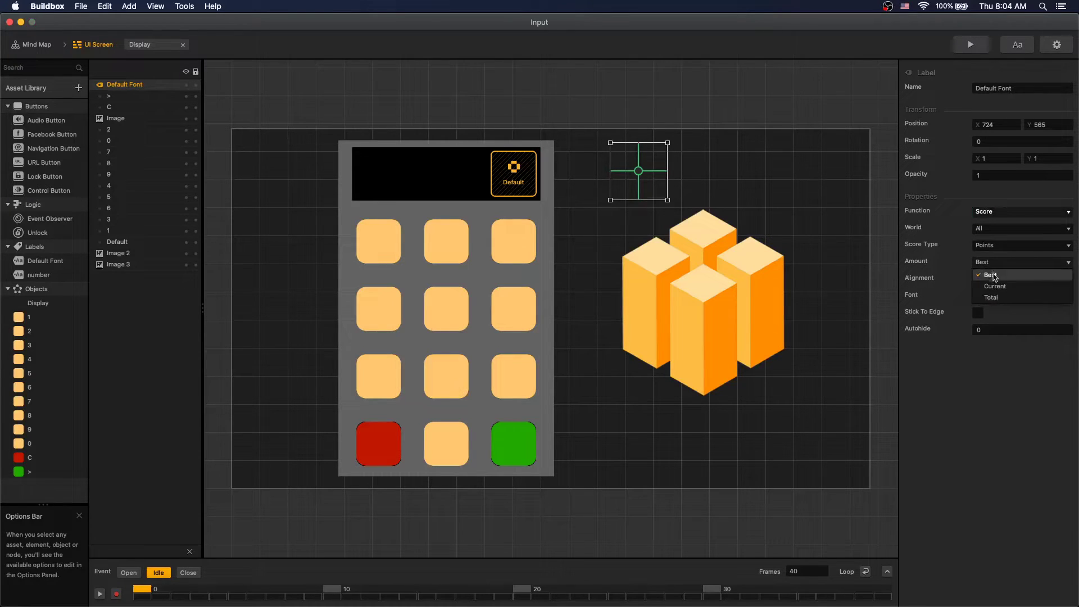
{"action": "left_click", "coordinate": [992, 288]}
In the Display's Script, declare pLabel, iLabel and answer, and make start() assign the Problem and Label components and call genProblem()
{"action": "left_click", "coordinate": [159, 45]}
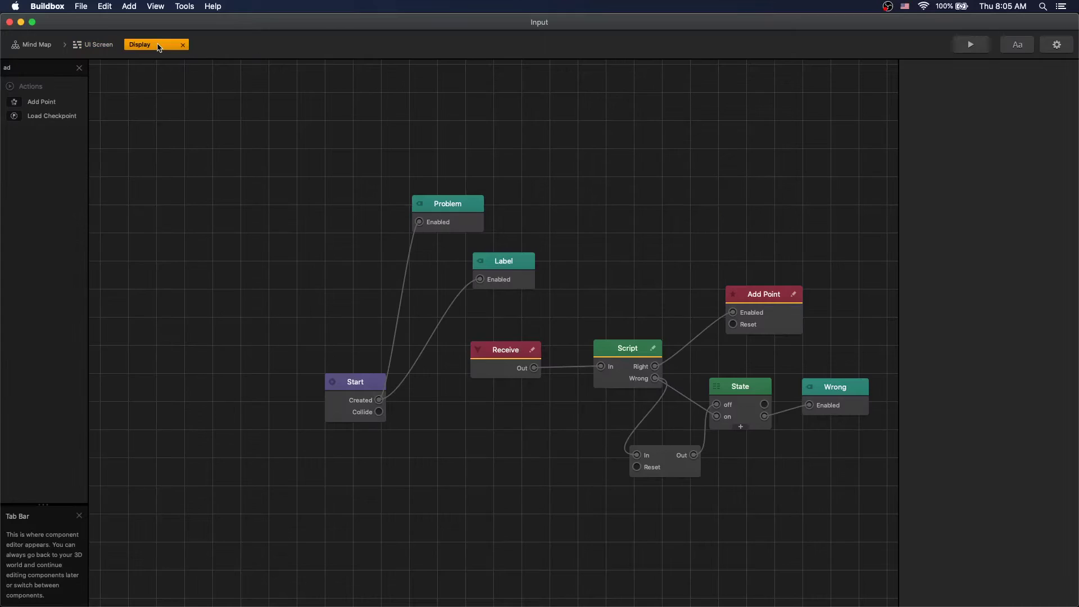
{"action": "left_click", "coordinate": [653, 349]}
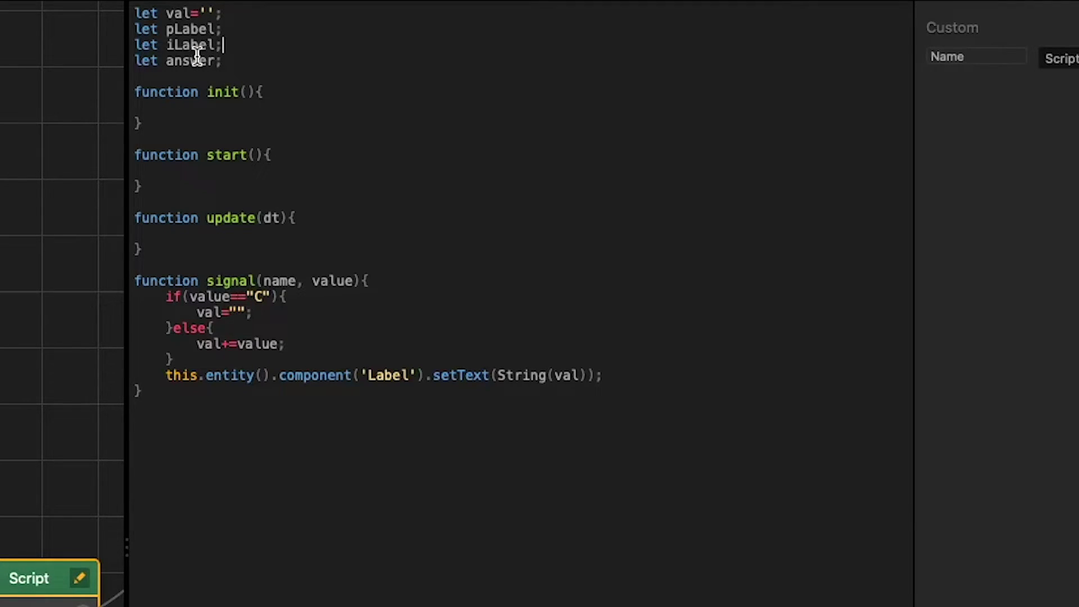
{"action": "left_click", "coordinate": [332, 156]}
{"action": "type", "text": "pLabel = this.entity().component('Problem');     iLabel = this.entity().component('Label');     genProblem();"}
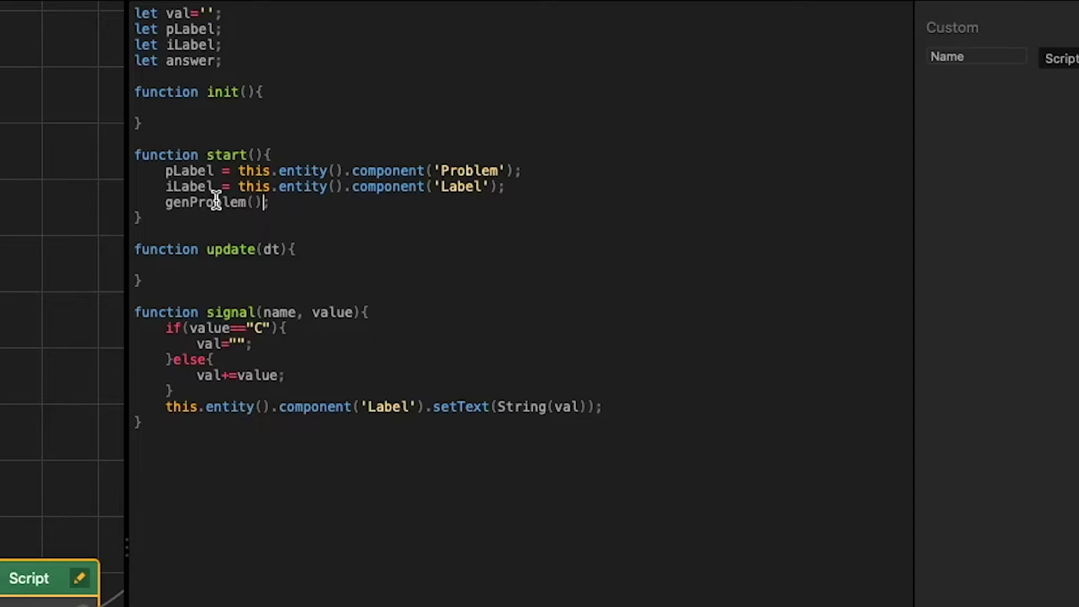
Add a genProblem() function after signal() that sums two random numbers up to 10 into answer and writes the problem to pLabel
{"action": "left_click", "coordinate": [230, 432]}
{"action": "type", "text": "function genProblem(){     let a = Math.round(Math.random()*10);     let b = Math.round(Math.random()*10);     answer = a+b;     pLabel.setText(String(a)+\"+\"+String(b)+\"=\"); }"}
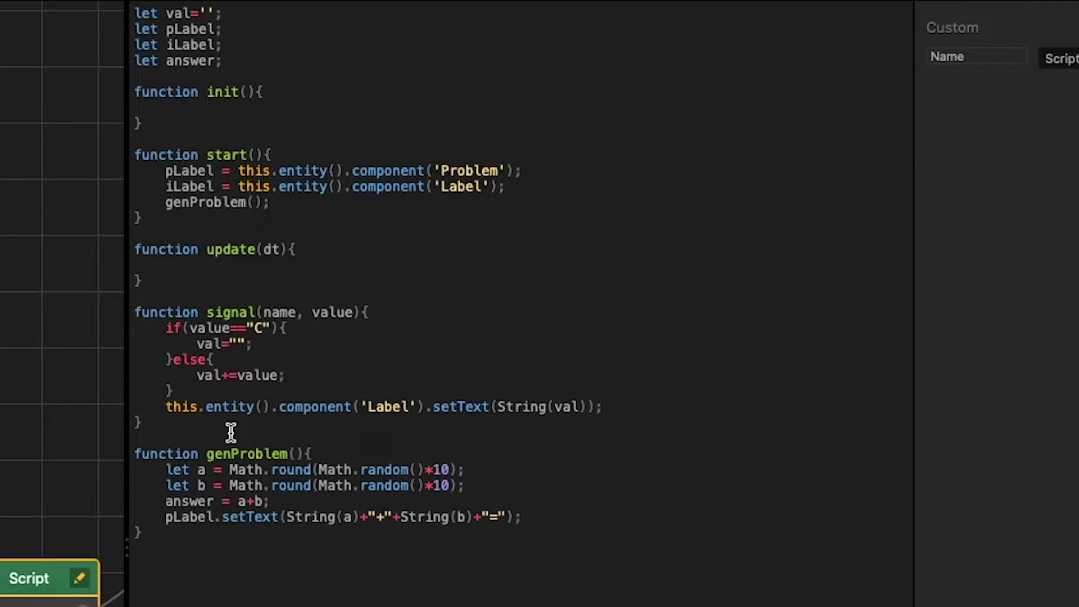
{"action": "left_click", "coordinate": [247, 469]}
{"action": "left_click", "coordinate": [208, 516]}
Add an else-if branch for ">" in signal() that emits Right, clears val and calls genProblem() when val equals answer, otherwise emits Wrong
{"action": "left_click", "coordinate": [175, 359]}
{"action": "type", "text": "else if(value==\">\"){         if(val==answer){             this.emitSignal('Right', true);             val=\"\";             genProblem();         }else{             this.emitSignal('Wrong', true);         }     }"}
{"action": "left_click_drag", "start_coordinate": [215, 353], "coordinate": [343, 354]}
{"action": "left_click_drag", "start_coordinate": [222, 374], "coordinate": [313, 373]}
{"action": "left_click", "coordinate": [326, 390]}
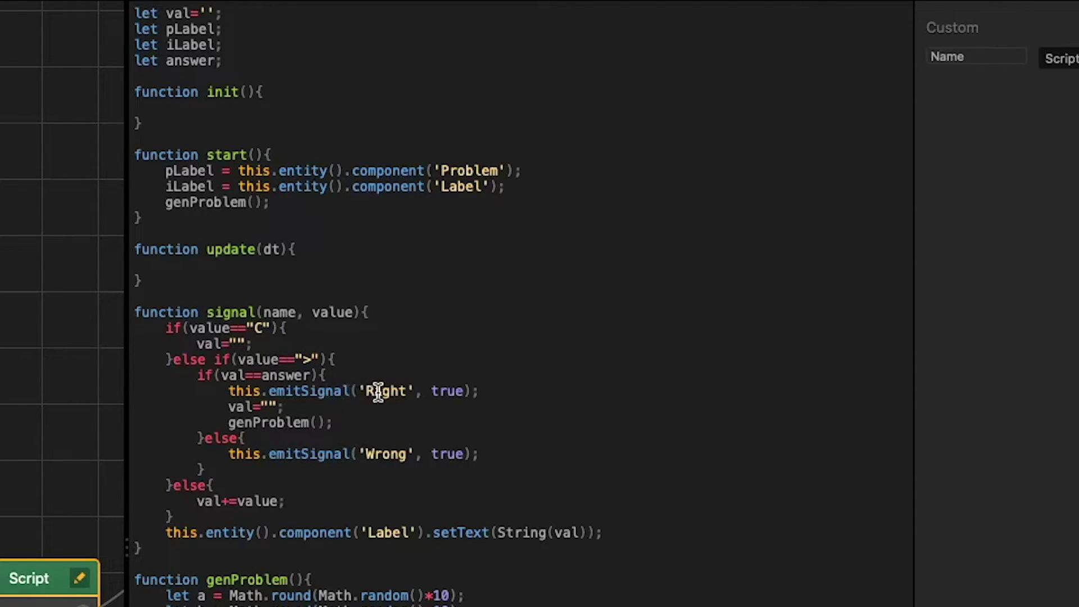
{"action": "left_click_drag", "start_coordinate": [287, 407], "coordinate": [222, 409]}
{"action": "double_click", "coordinate": [234, 407]}
{"action": "left_click", "coordinate": [240, 406]}
Replace the Label component lookup in signal()'s last line with iLabel, keeping the setText(String(val)) call
{"action": "left_click", "coordinate": [314, 501]}
{"action": "left_click_drag", "start_coordinate": [168, 532], "coordinate": [424, 531]}
{"action": "type", "text": "iLabel"}
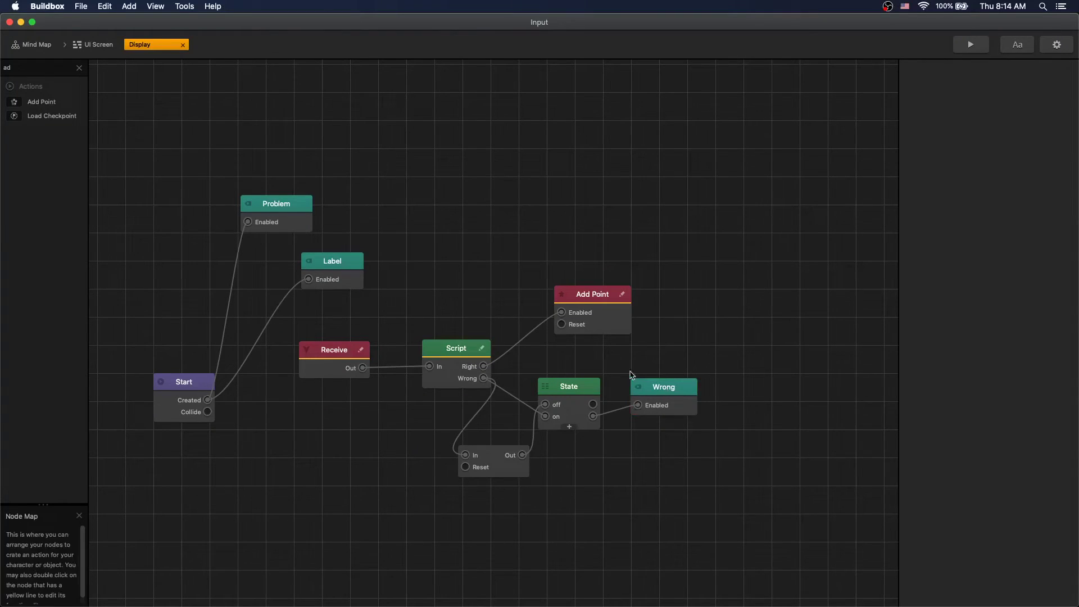
Set the Wrong label's X position to 1
{"action": "left_click", "coordinate": [663, 393]}
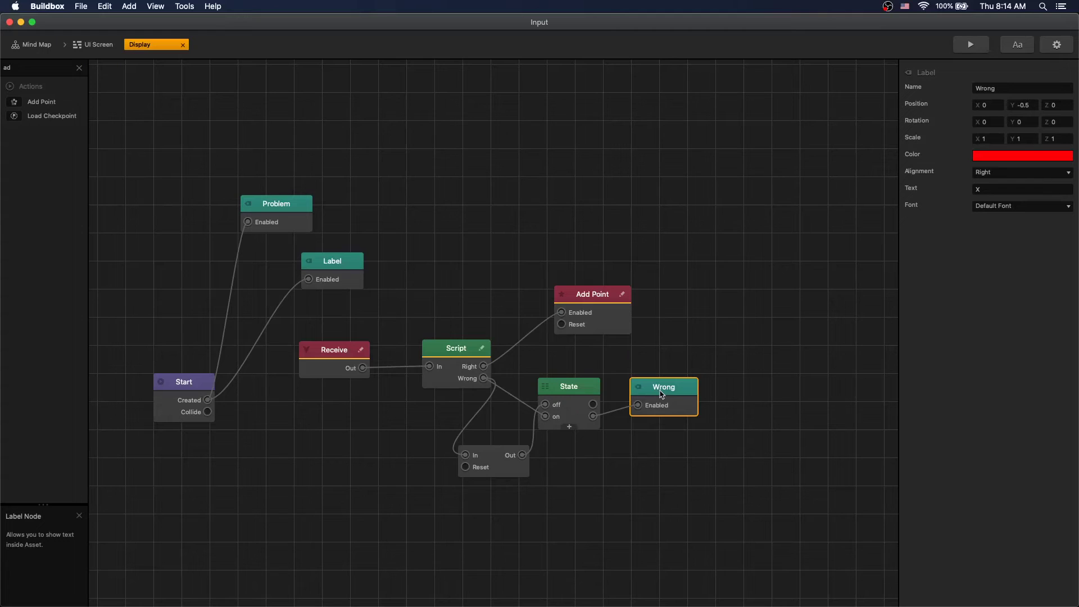
{"action": "left_click", "coordinate": [996, 106]}
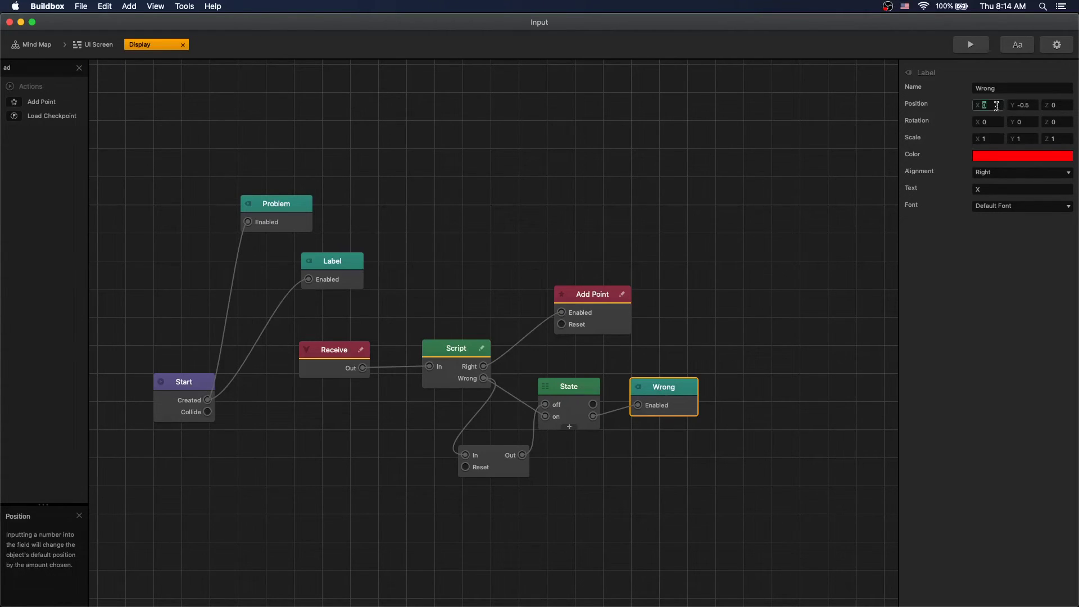
{"action": "key", "text": "Return"}
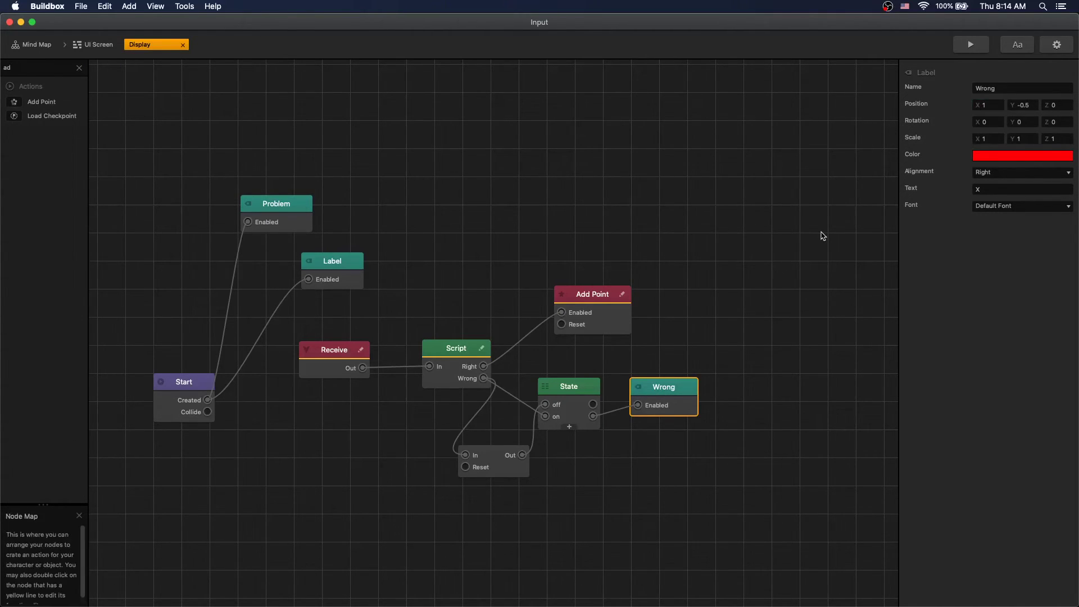
{"action": "left_click", "coordinate": [822, 235]}
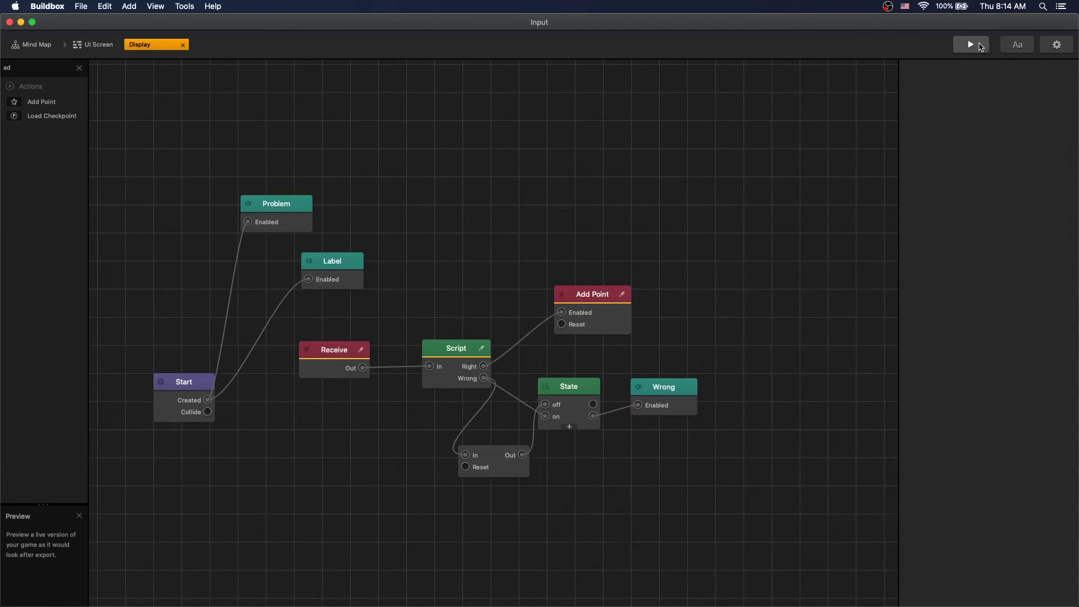
Preview the game and answer the problem 9+10 with 19 on the keypad
{"action": "left_click", "coordinate": [971, 45]}
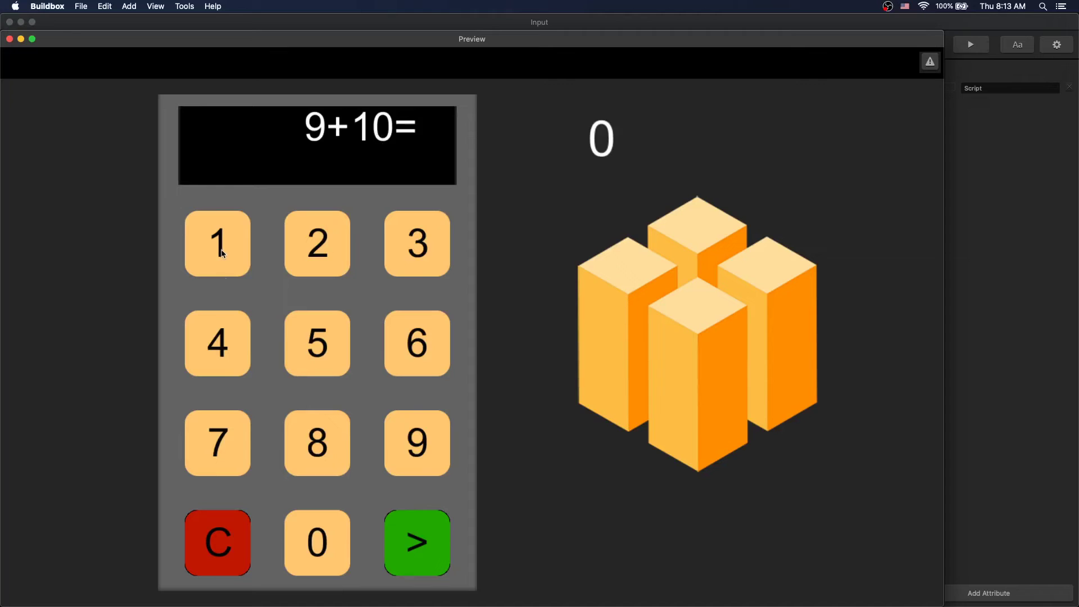
{"action": "left_click", "coordinate": [223, 254]}
{"action": "left_click", "coordinate": [409, 444]}
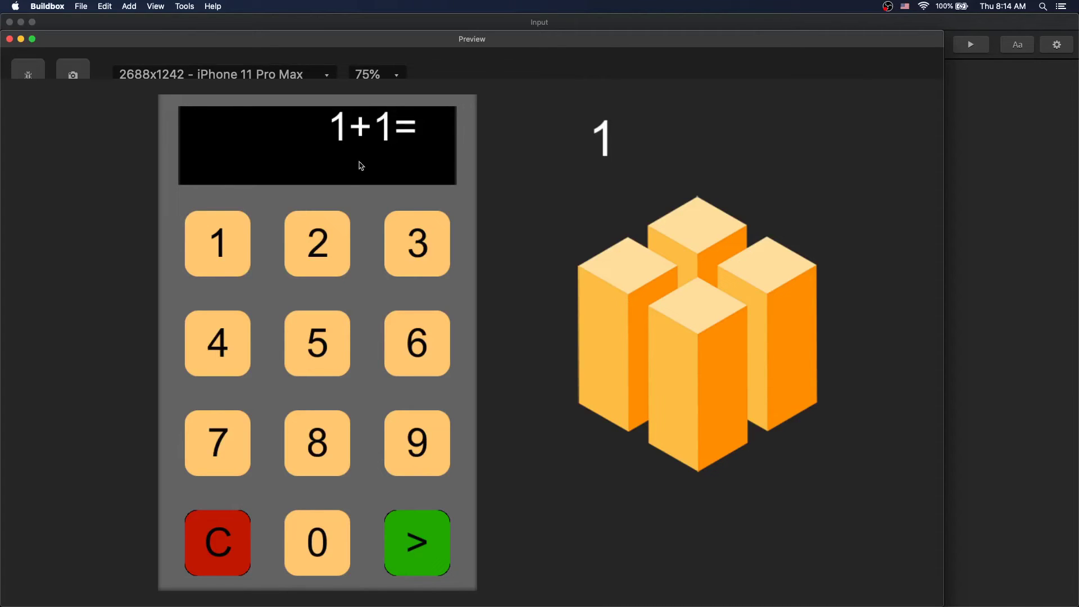
Test a wrong answer by submitting 26 for 1+1, and clear the entry
{"action": "left_click", "coordinate": [328, 227]}
{"action": "left_click", "coordinate": [398, 326]}
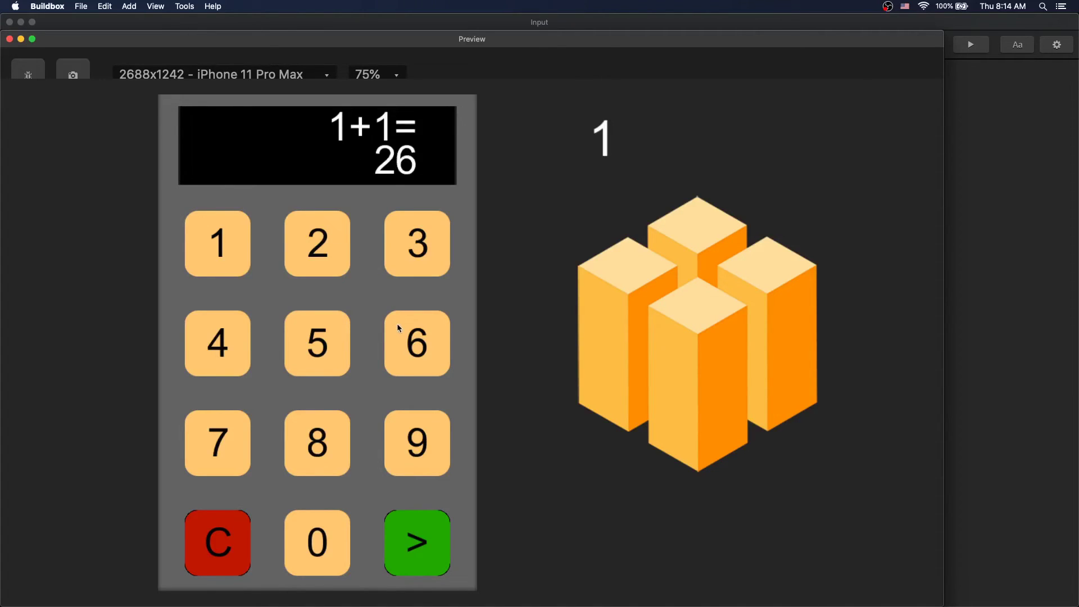
{"action": "left_click", "coordinate": [413, 536]}
{"action": "left_click", "coordinate": [225, 528]}
Submit the correct answers 2 for 1+1, 8 for 4+4 and 8 for 8+0 in the preview
{"action": "left_click", "coordinate": [328, 248]}
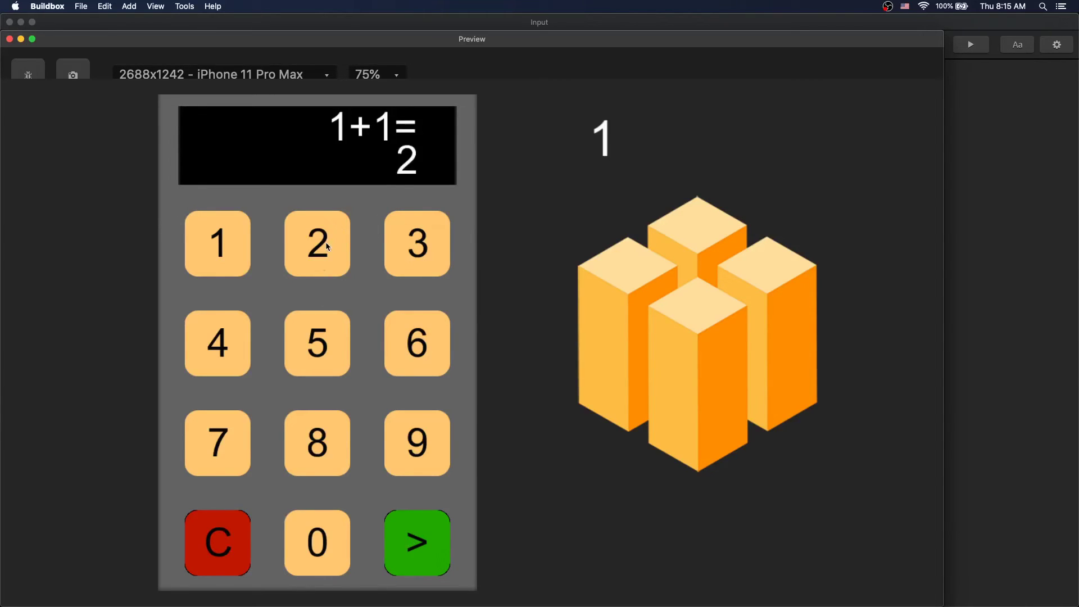
{"action": "left_click", "coordinate": [411, 536]}
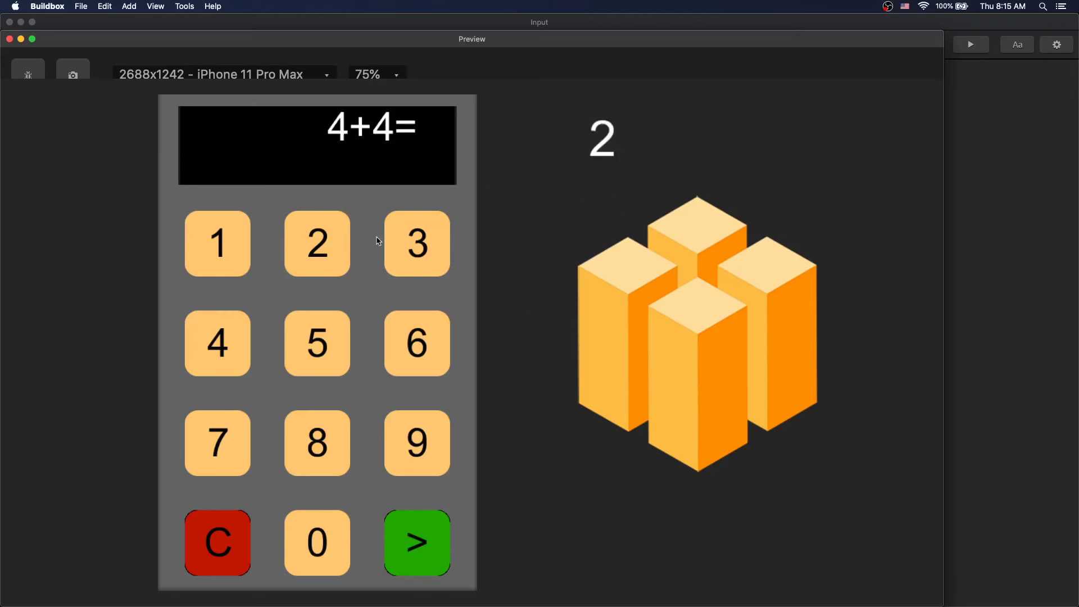
{"action": "left_click", "coordinate": [323, 444]}
{"action": "left_click", "coordinate": [414, 539]}
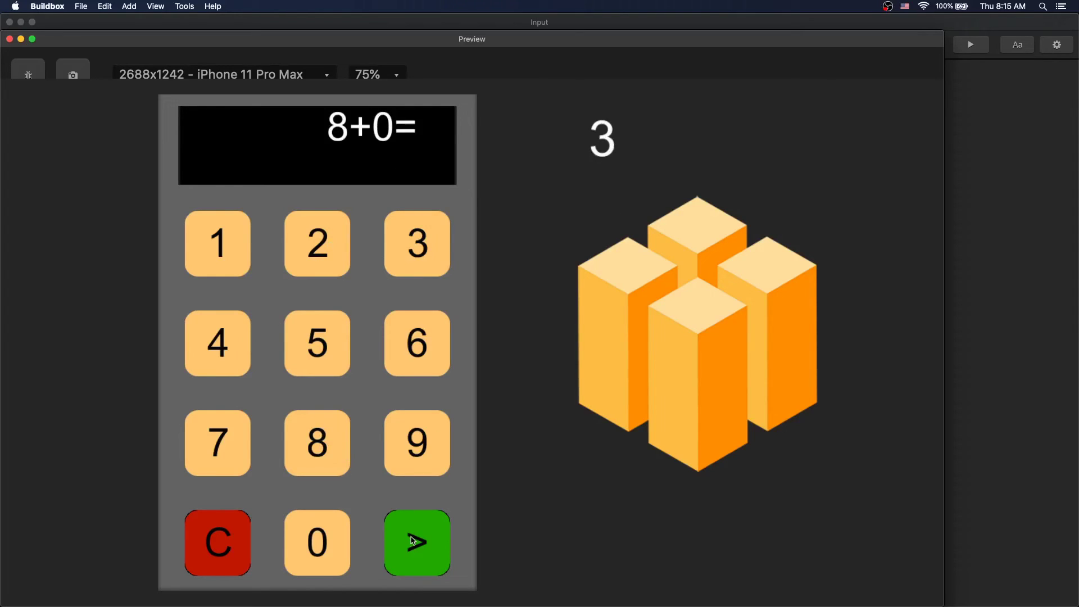
{"action": "left_click", "coordinate": [325, 432]}
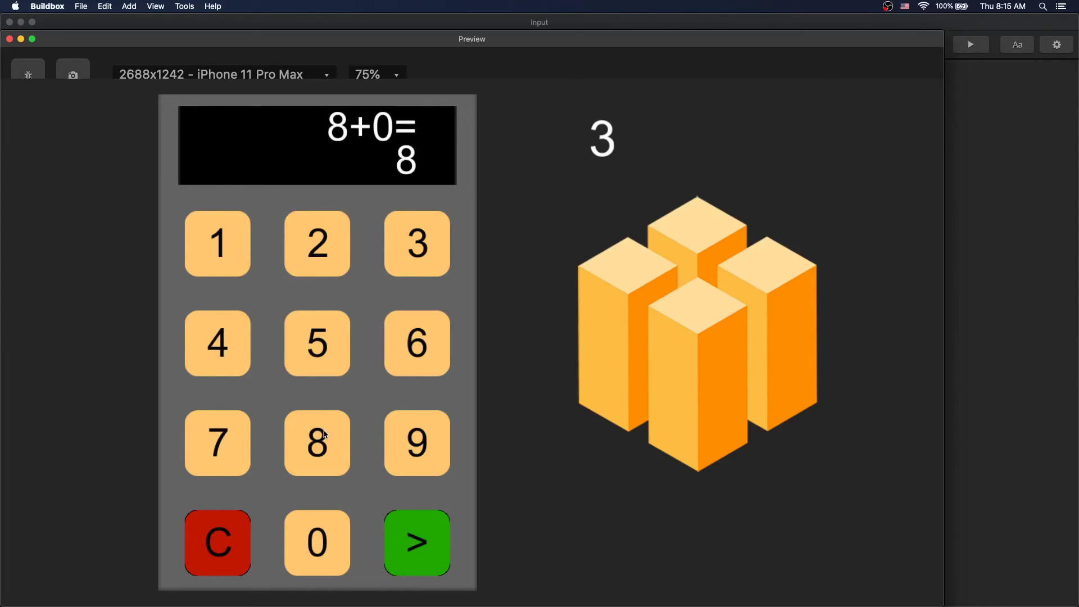
{"action": "left_click", "coordinate": [414, 544]}
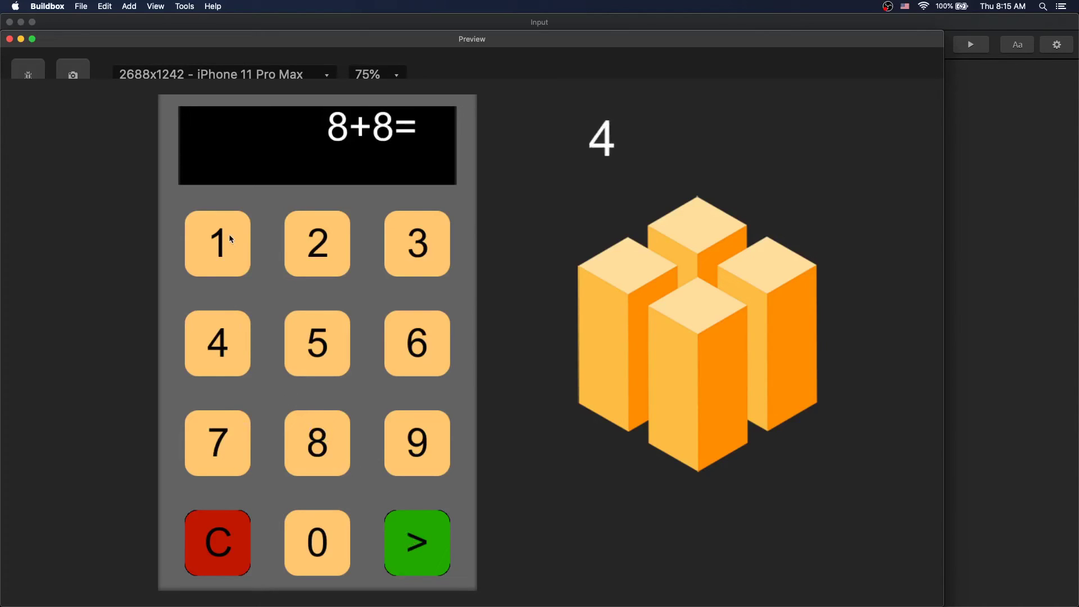
Submit 16 for 8+8 and 5 for 1+4, and begin the answer to 1+9 with the digit 1
{"action": "left_click", "coordinate": [228, 232]}
{"action": "left_click", "coordinate": [416, 350]}
{"action": "left_click", "coordinate": [400, 538]}
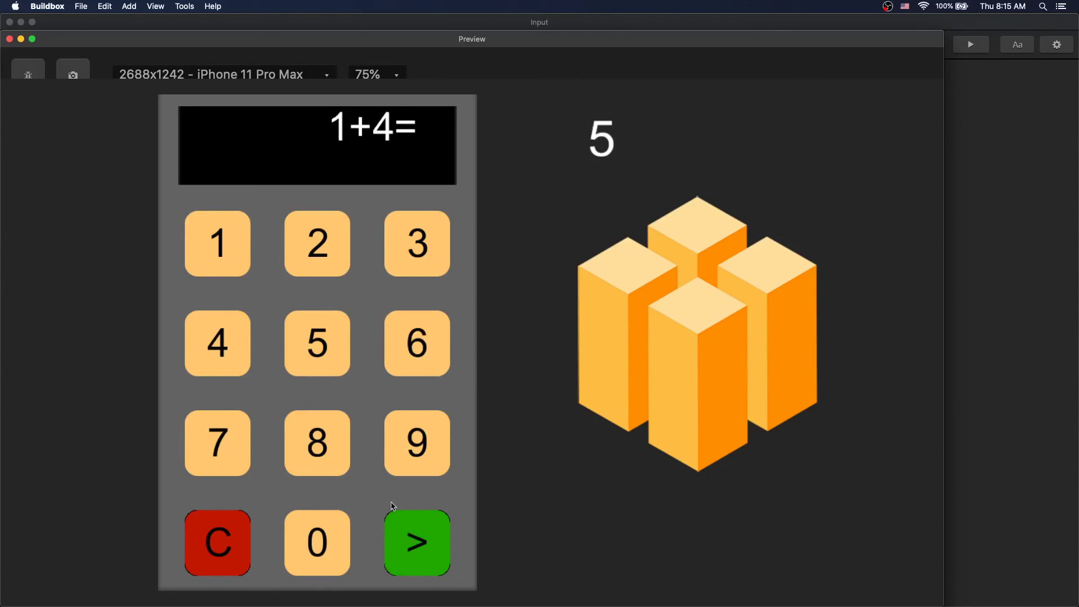
{"action": "left_click", "coordinate": [324, 354]}
{"action": "left_click", "coordinate": [428, 532]}
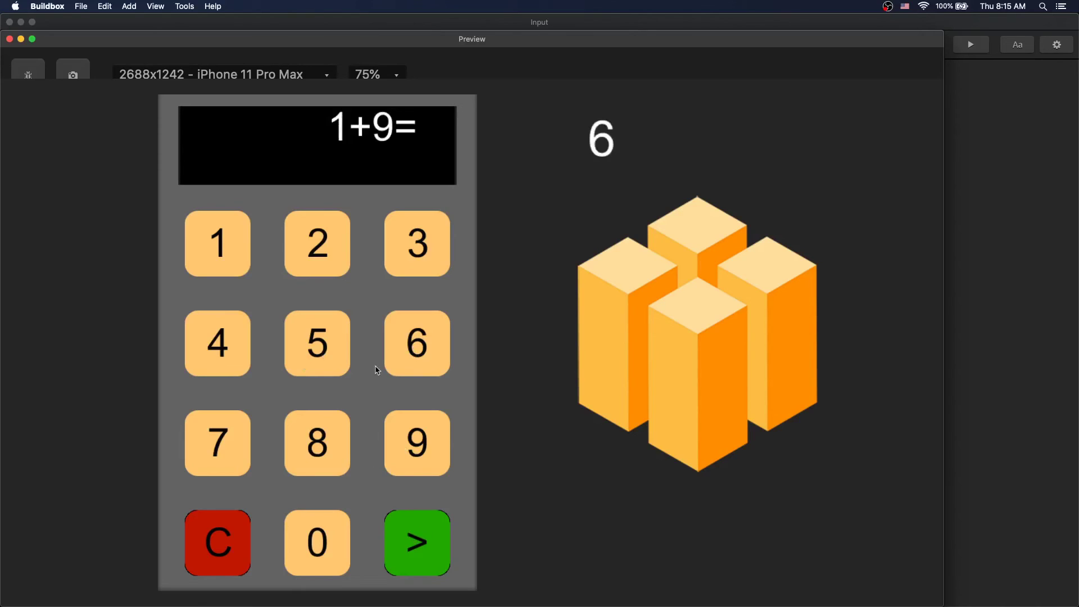
{"action": "left_click", "coordinate": [224, 263]}
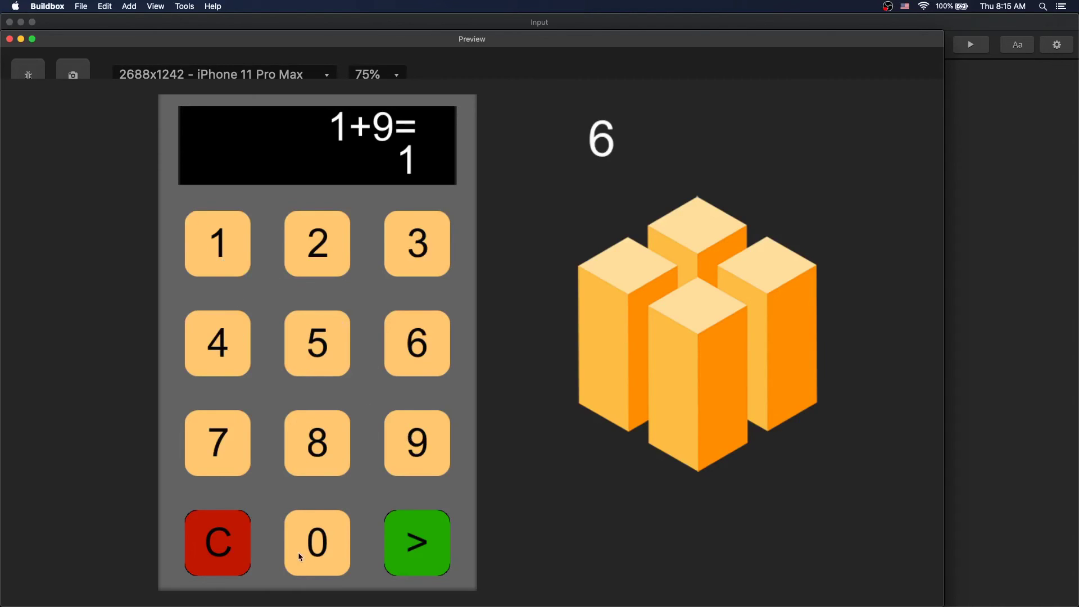